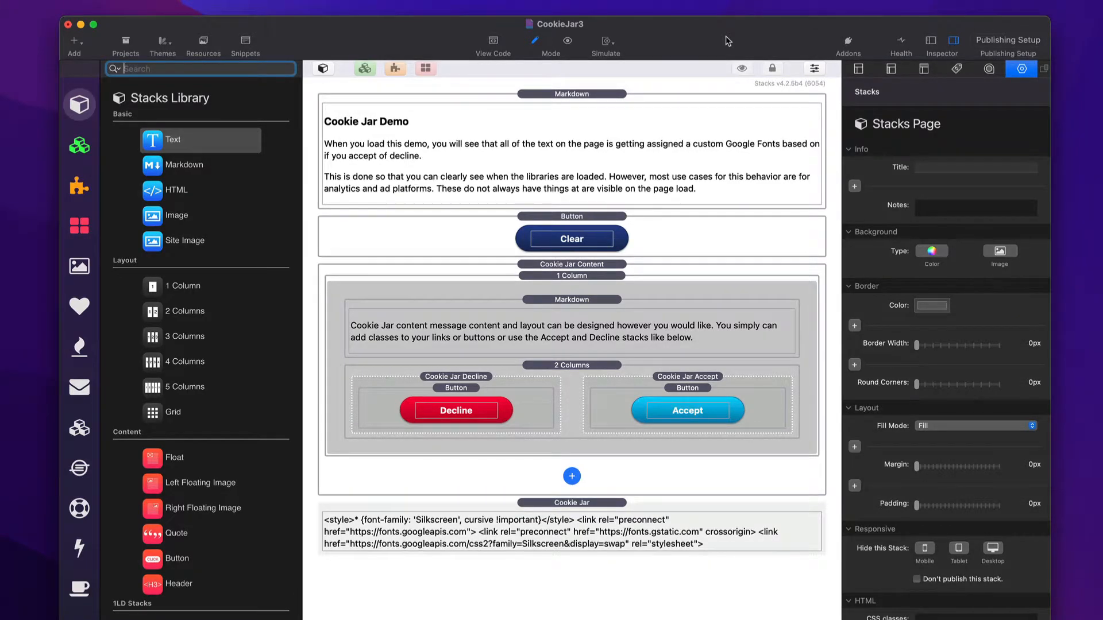
Step: Preview the page, accept the cookie consent and examine the font of the Cookie Jar Demo text
{"action": "key", "text": "super+r"}
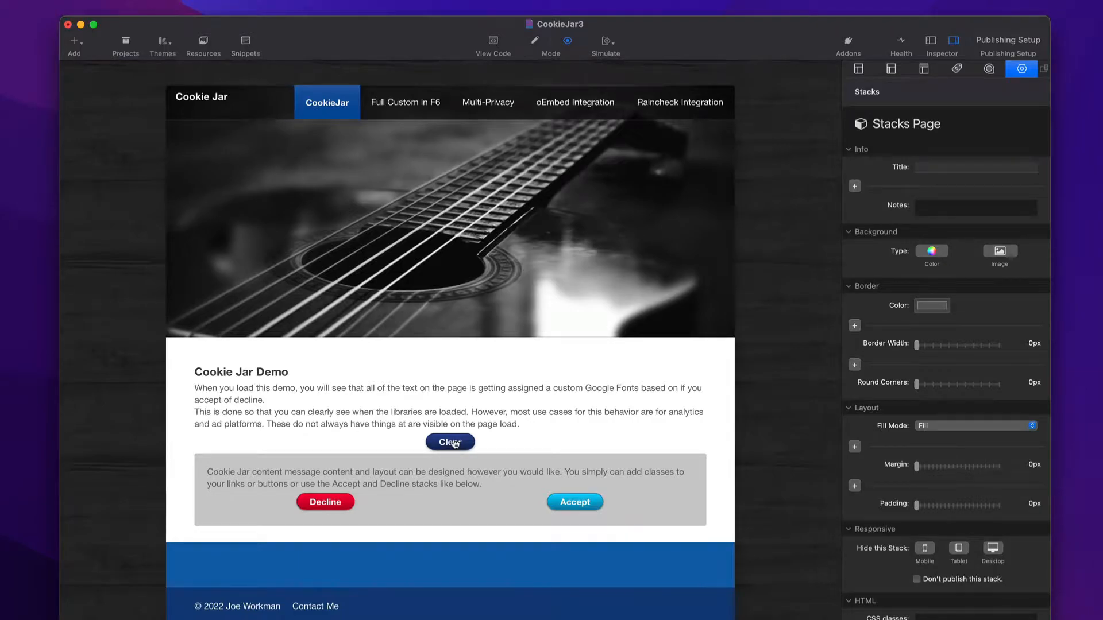
{"action": "left_click", "coordinate": [577, 503]}
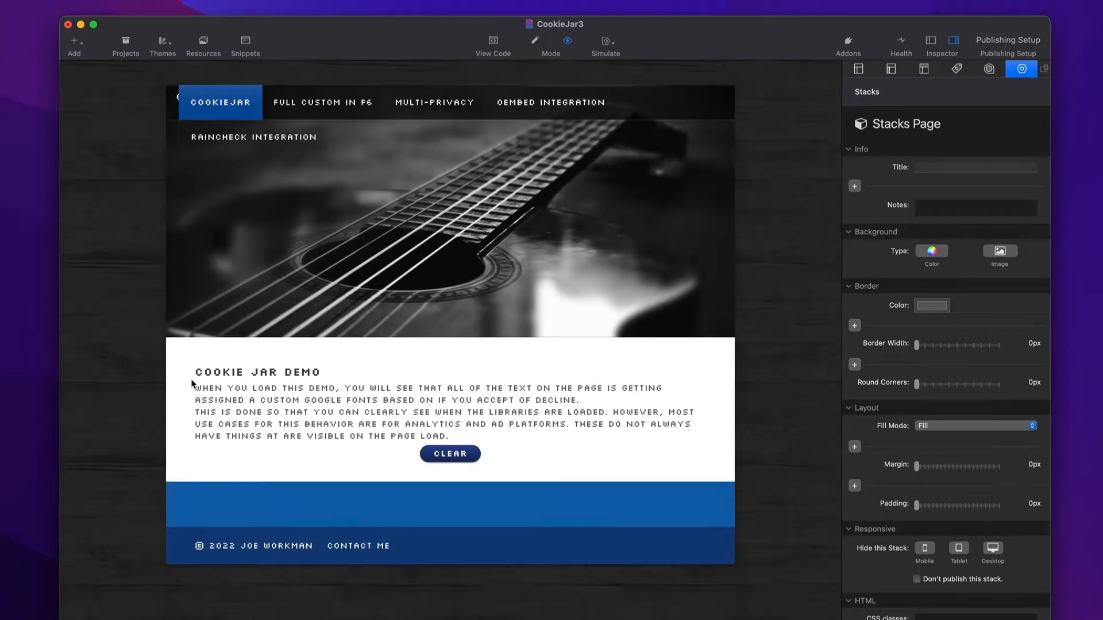
{"action": "left_click_drag", "start_coordinate": [194, 370], "coordinate": [522, 433]}
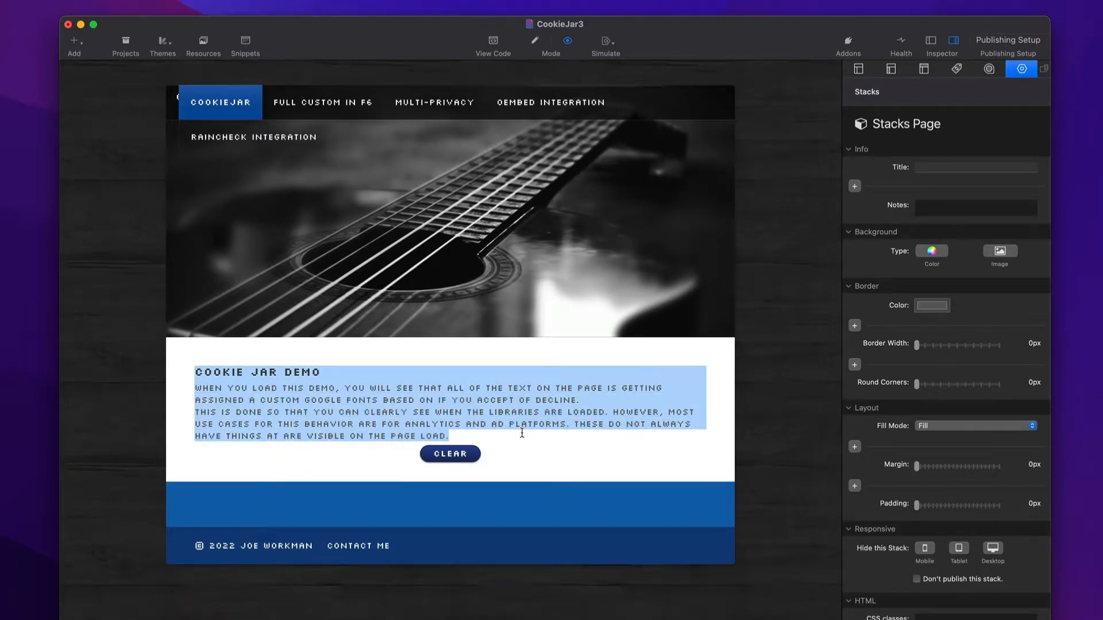
{"action": "left_click", "coordinate": [522, 433]}
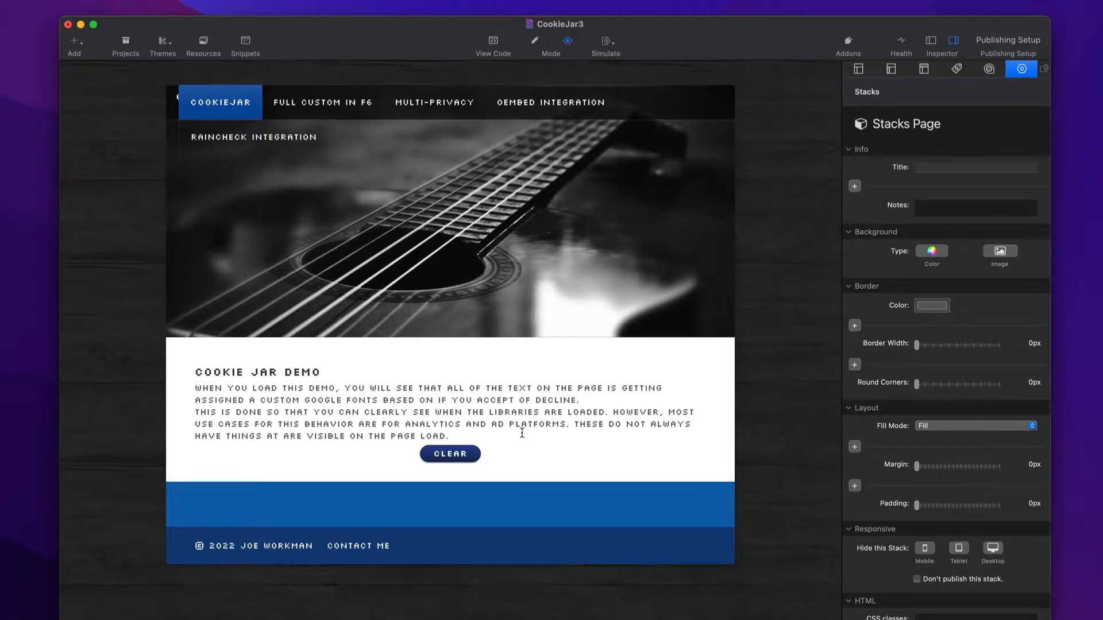
{"action": "left_click_drag", "start_coordinate": [461, 438], "coordinate": [171, 371]}
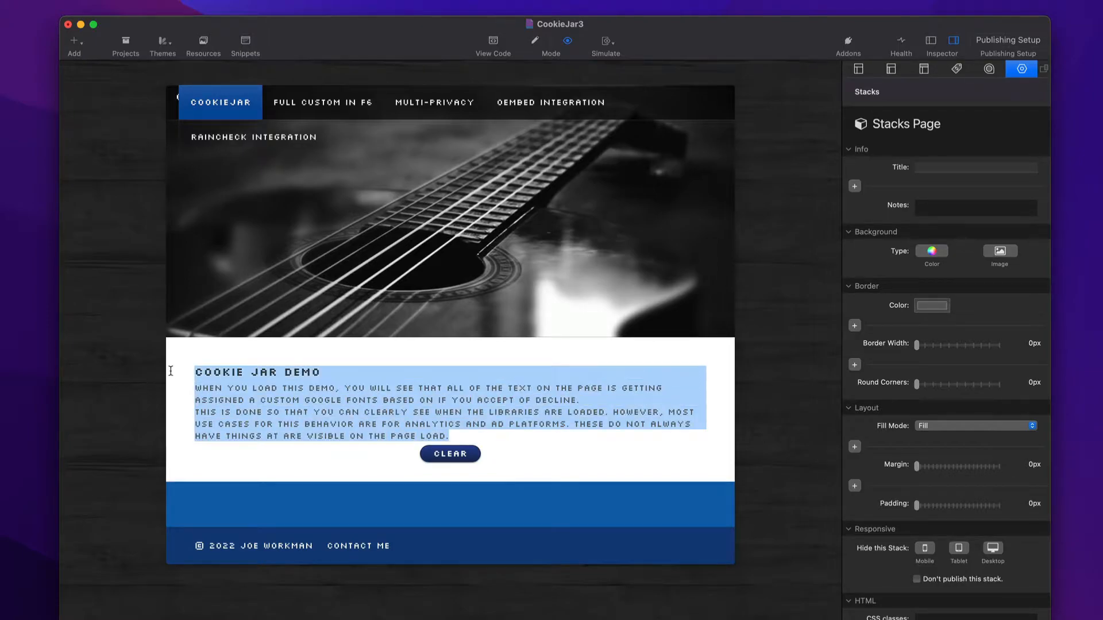
{"action": "left_click", "coordinate": [170, 371]}
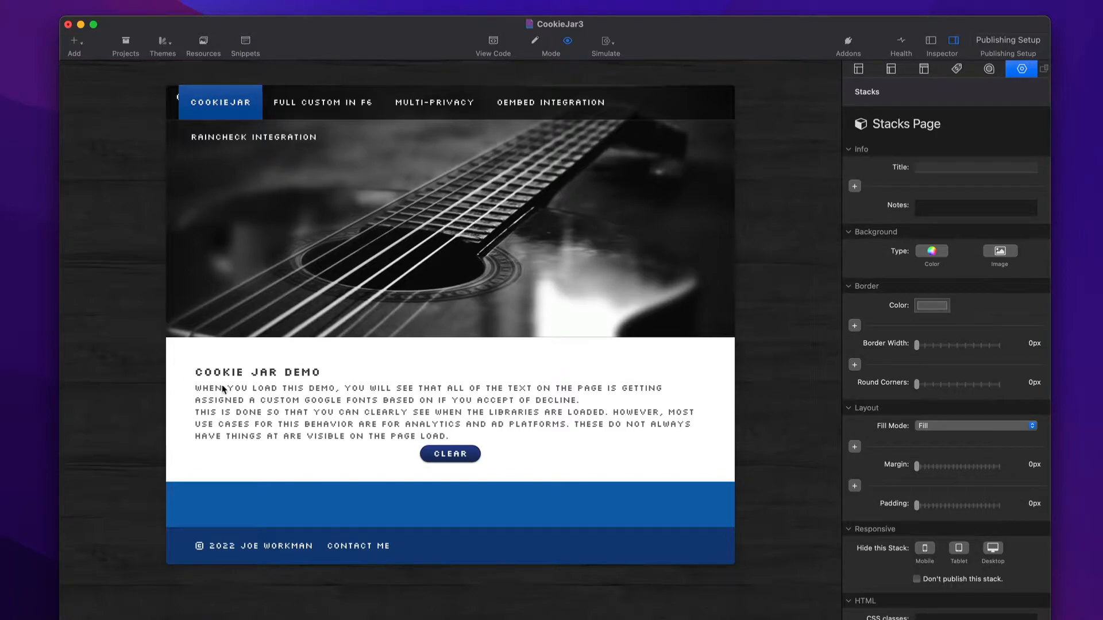
Step: Search the stacks library for "cooki" and add a Cookie Jar stack below the Markdown stack
{"action": "left_click", "coordinate": [223, 69]}
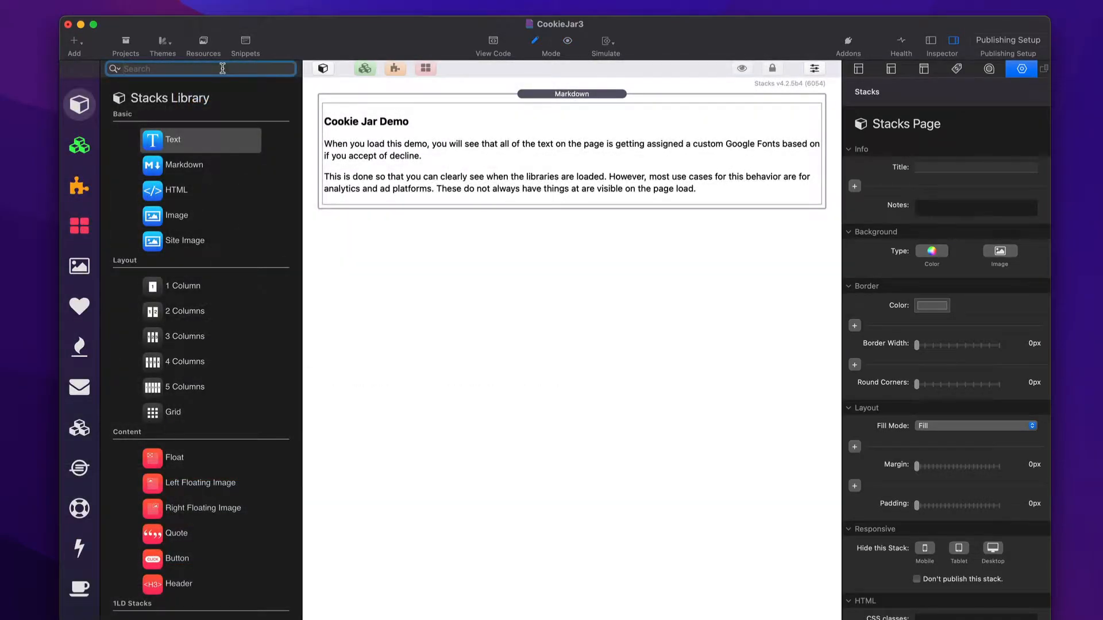
{"action": "type", "text": "ccoki"}
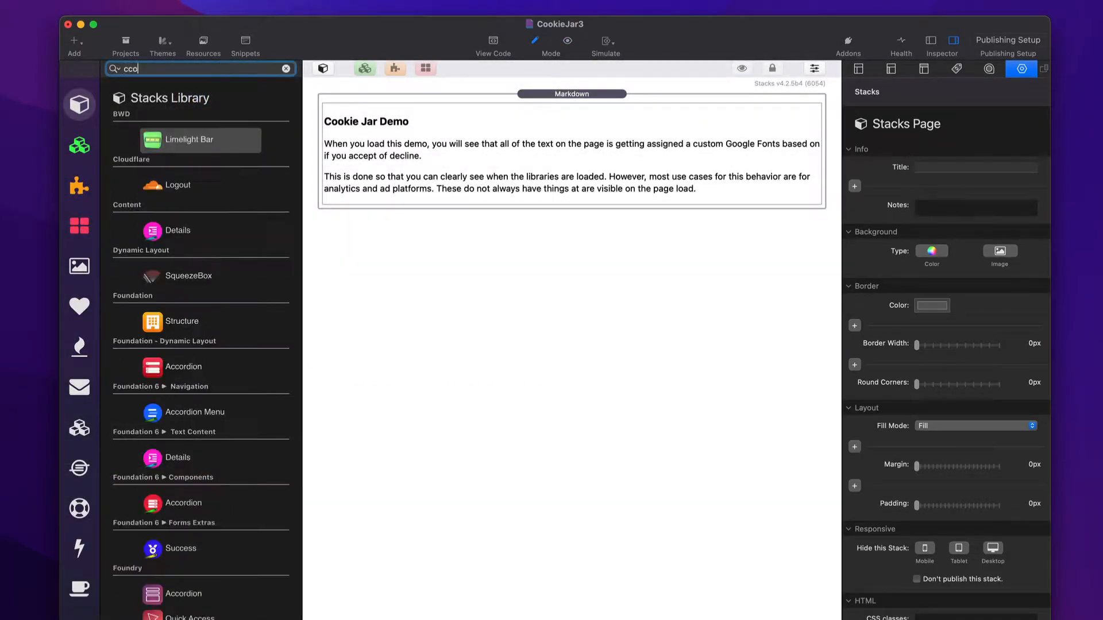
{"action": "key", "text": "BackSpace"}
{"action": "key", "text": "BackSpace"}
{"action": "type", "text": "o"}
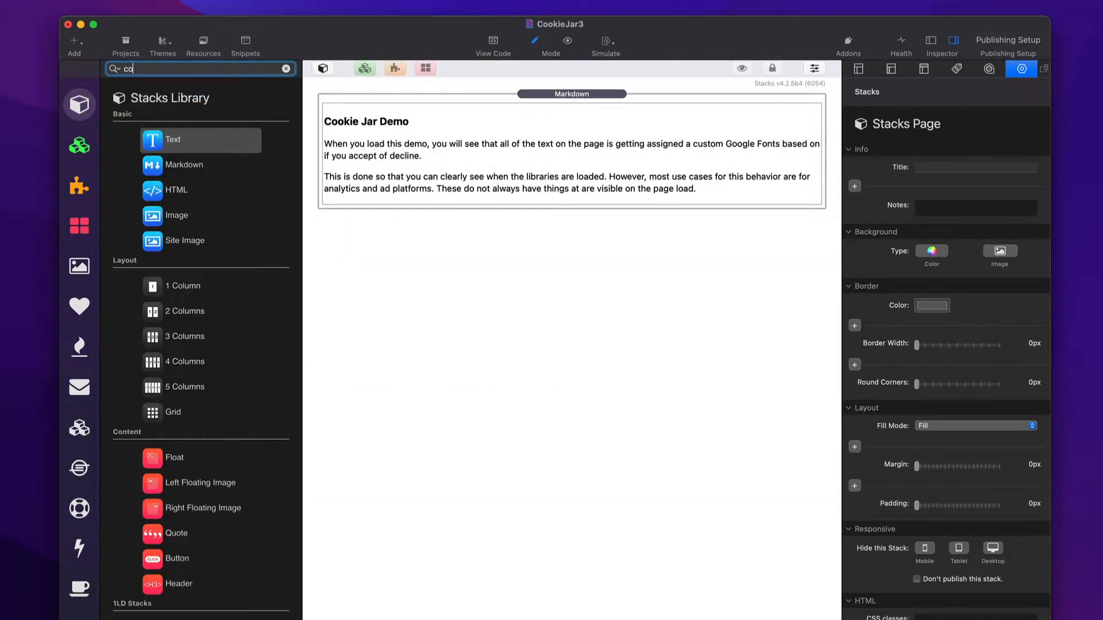
{"action": "type", "text": "oki"}
{"action": "left_click_drag", "start_coordinate": [190, 230], "coordinate": [600, 244]}
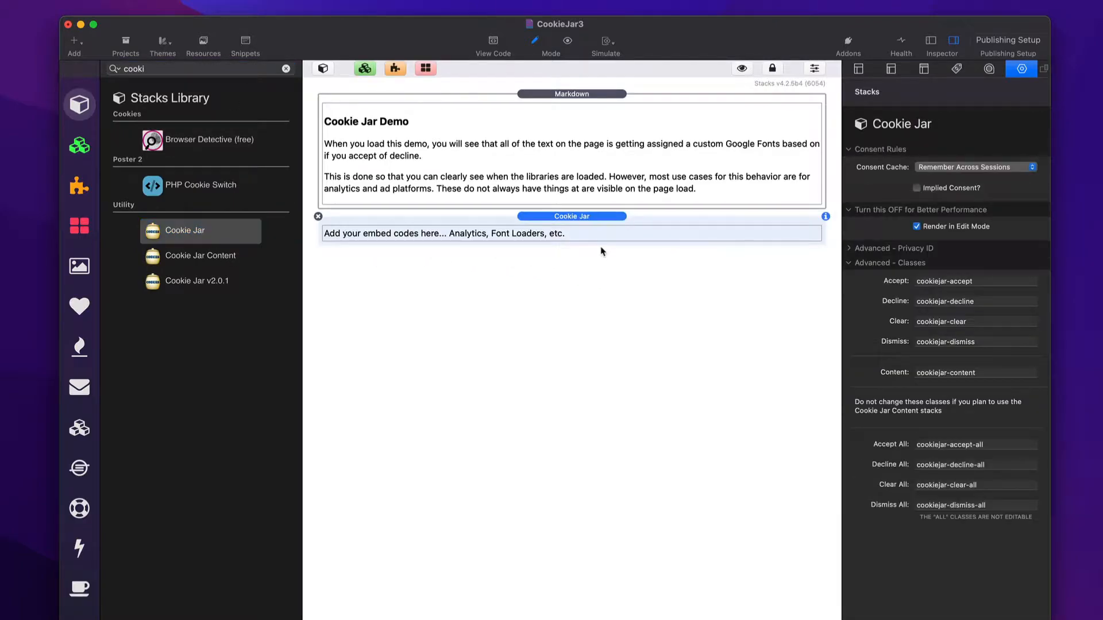
Step: Add a Cookie Jar Content stack between the Markdown and Cookie Jar stacks and clear the library search
{"action": "left_click", "coordinate": [183, 257]}
{"action": "left_click_drag", "start_coordinate": [159, 260], "coordinate": [554, 206]}
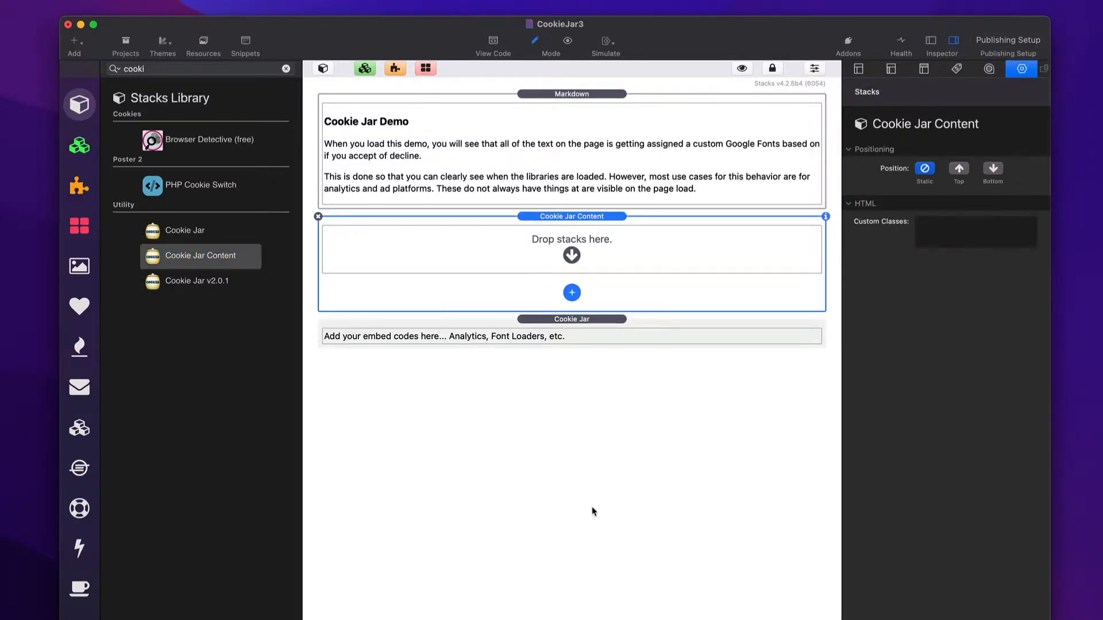
{"action": "left_click", "coordinate": [286, 69]}
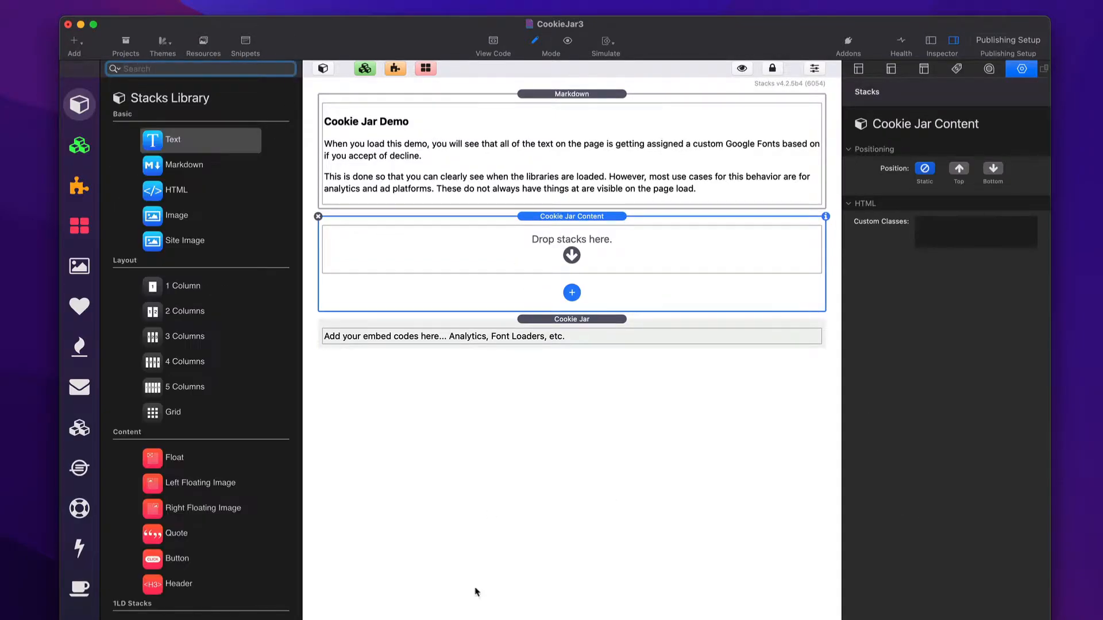
Step: Replace the Cookie Jar's placeholder embed text with the Silkscreen Google Fonts style and link code from the clipboard history
{"action": "double_click", "coordinate": [555, 339]}
{"action": "key", "text": "super+a"}
{"action": "key", "text": "alt+super+c"}
{"action": "key", "text": "Down"}
{"action": "key", "text": "Down"}
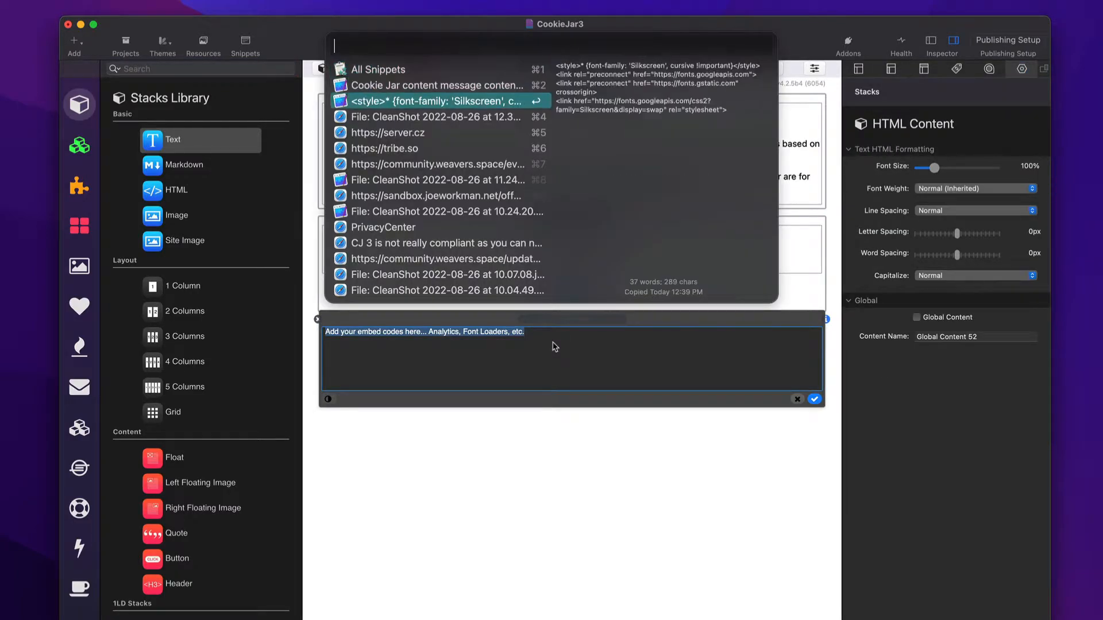
{"action": "key", "text": "Return"}
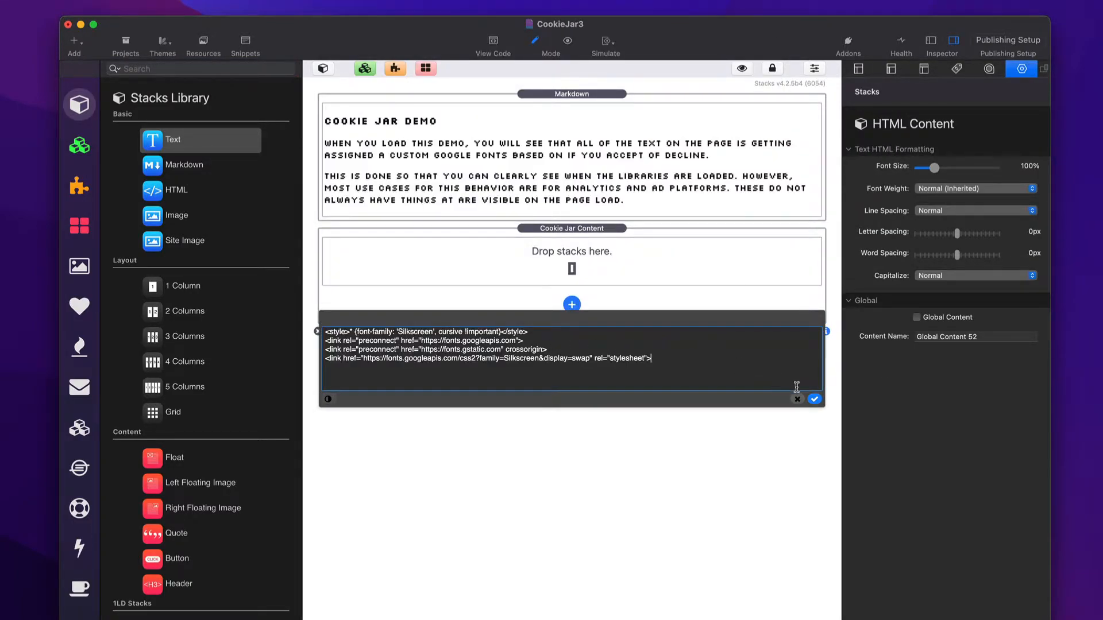
{"action": "left_click", "coordinate": [814, 399]}
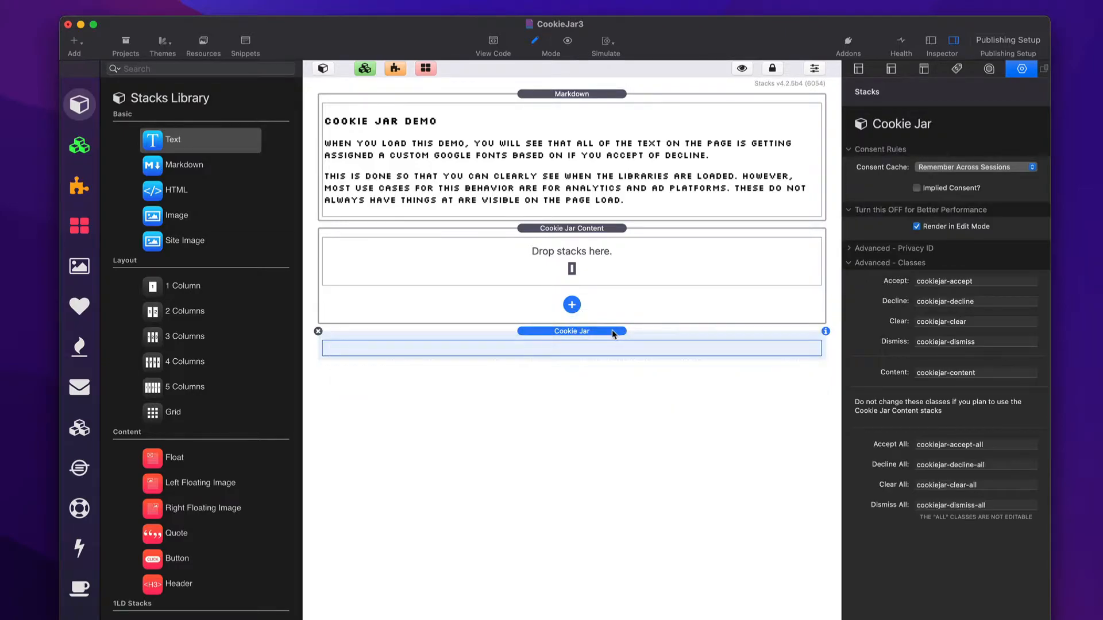
Step: Turn off Render in Edit Mode for the Cookie Jar stack and collapse its Advanced - Classes settings
{"action": "left_click", "coordinate": [917, 227]}
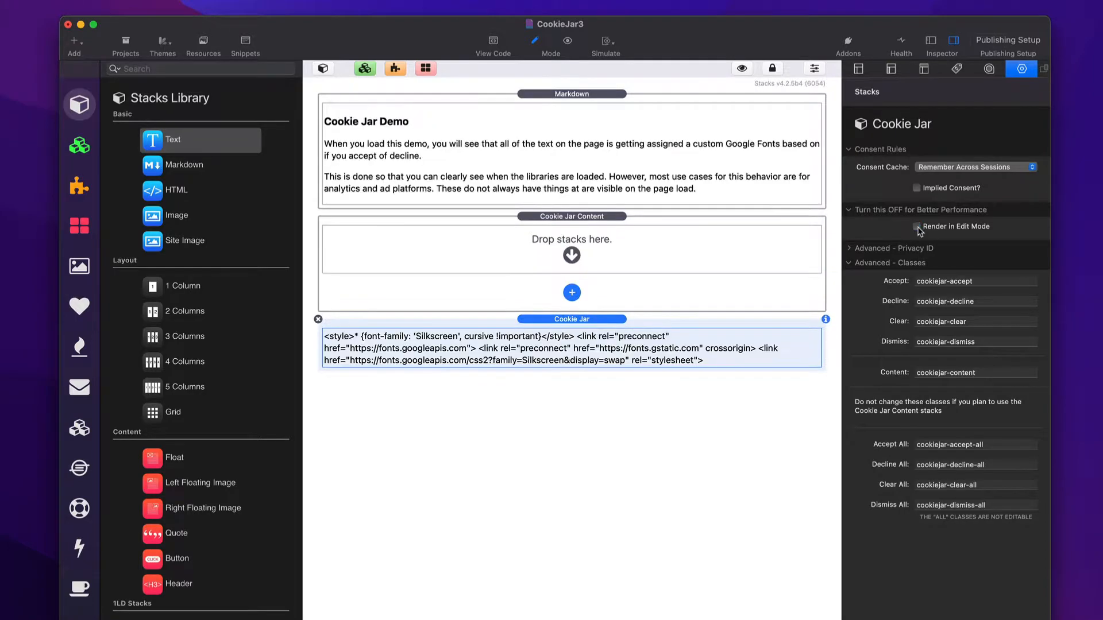
{"action": "left_click", "coordinate": [849, 263]}
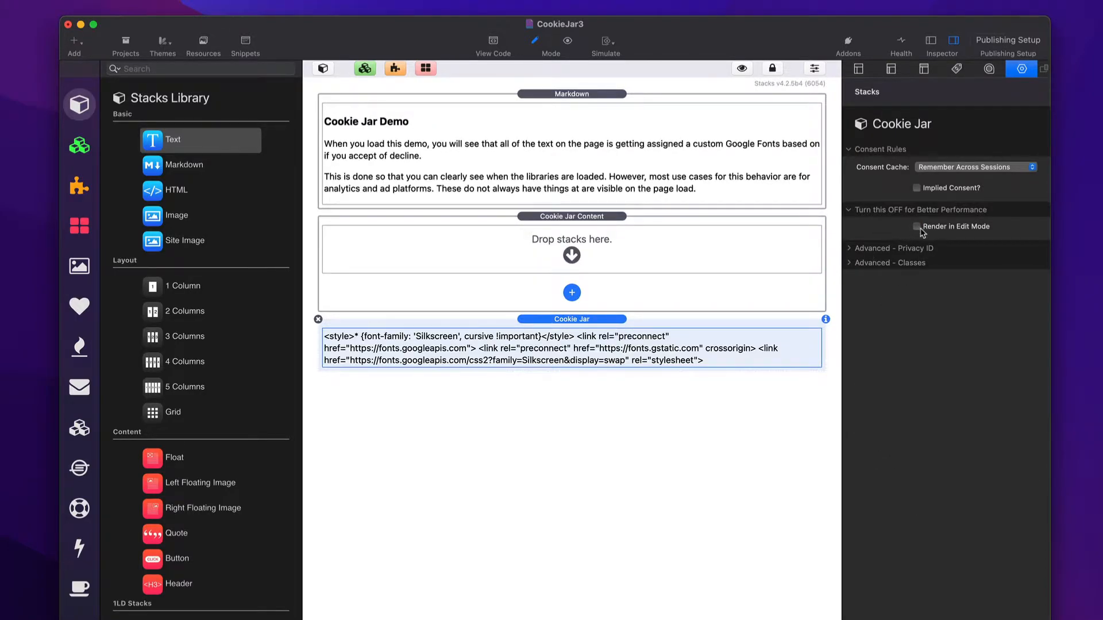
{"action": "left_click", "coordinate": [917, 227]}
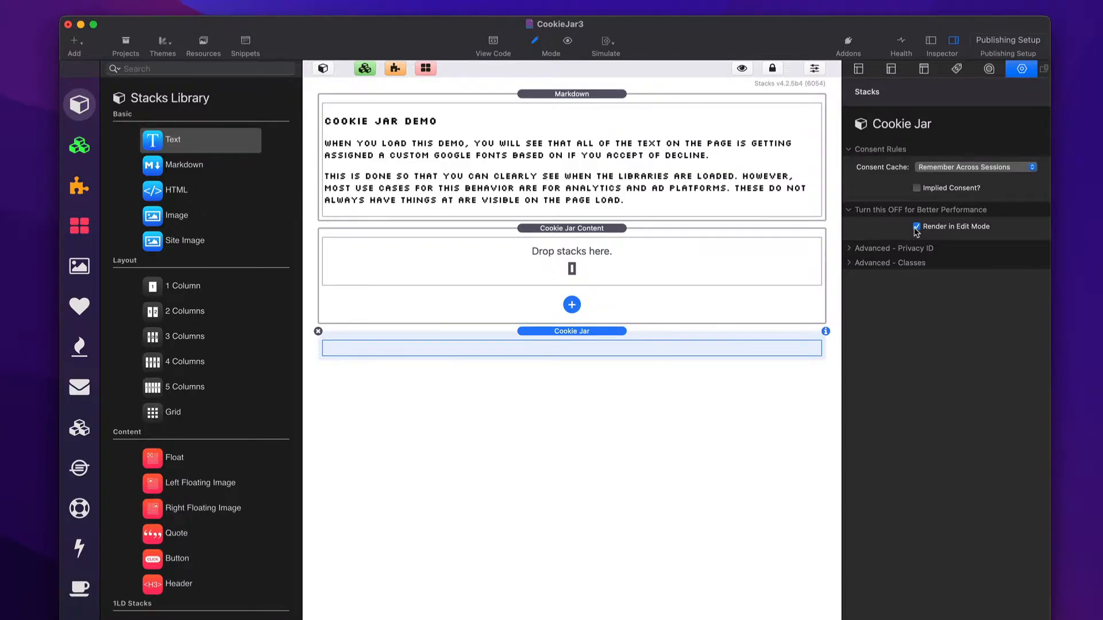
{"action": "left_click", "coordinate": [917, 227]}
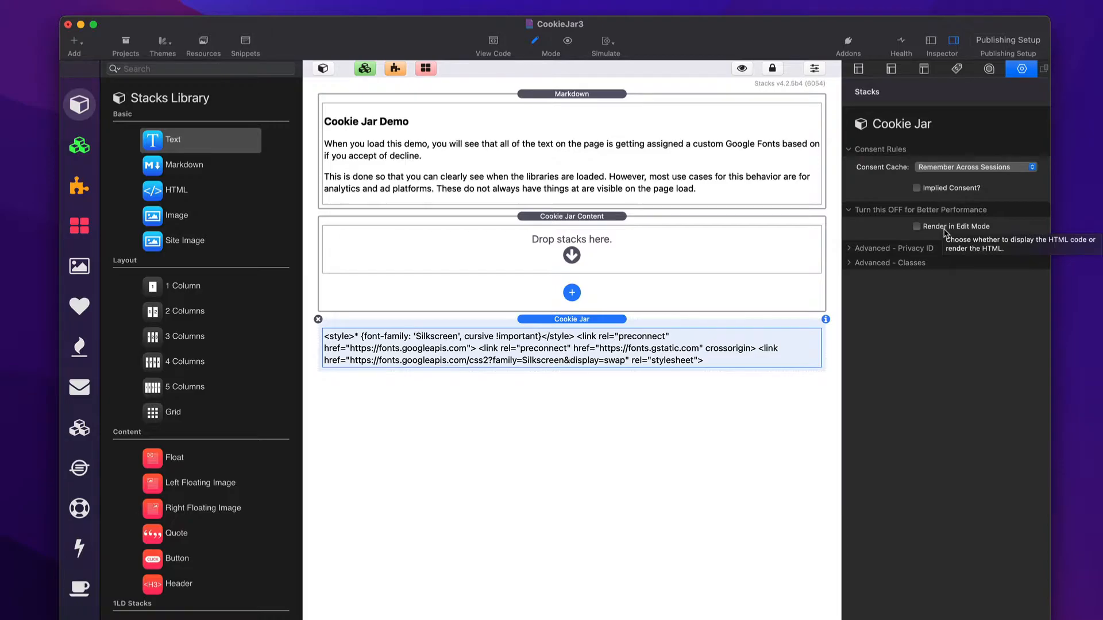
Step: Examine the Cookie Jar's Advanced - Privacy ID, Advanced - Classes and Consent Cache options, keeping Remember Across Sessions
{"action": "left_click", "coordinate": [850, 249]}
{"action": "left_click", "coordinate": [851, 249]}
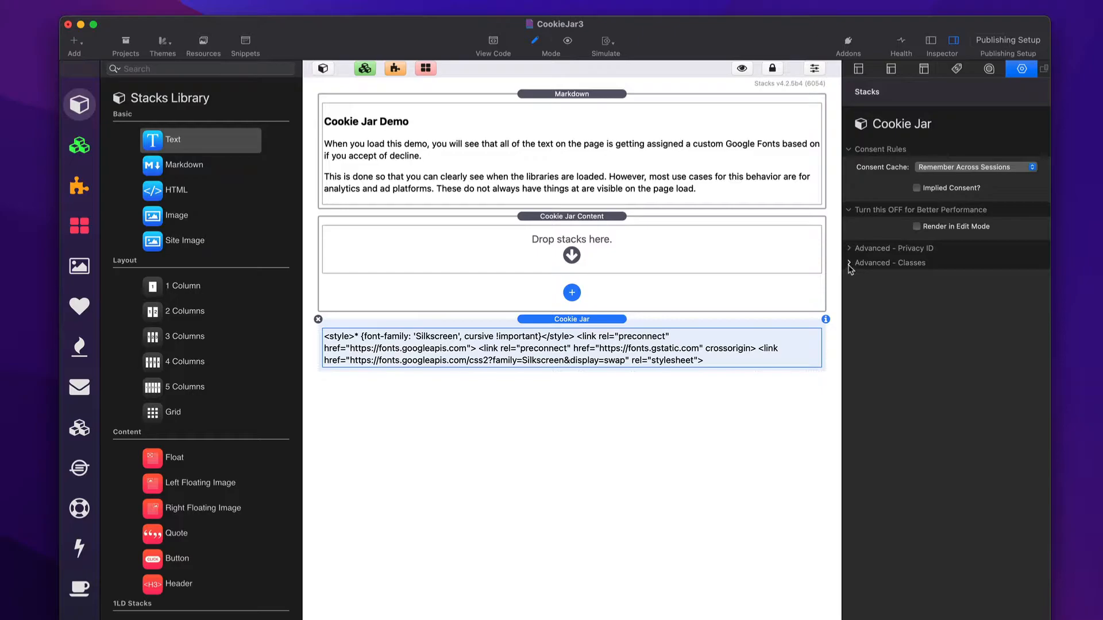
{"action": "left_click", "coordinate": [850, 264]}
{"action": "left_click", "coordinate": [850, 263]}
{"action": "left_click", "coordinate": [849, 211]}
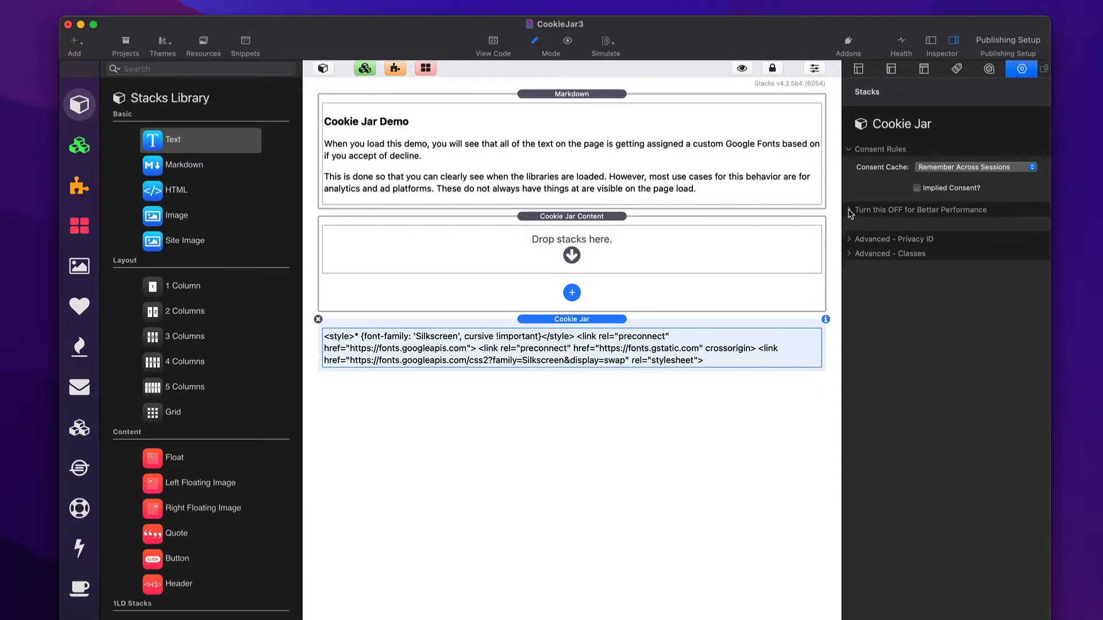
{"action": "left_click", "coordinate": [950, 167]}
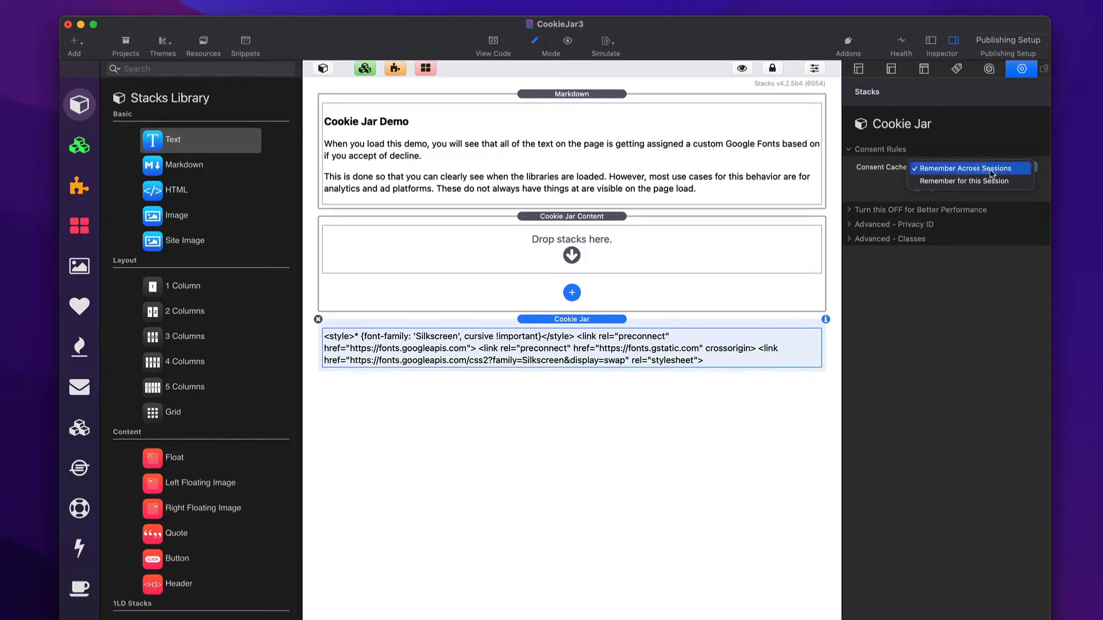
{"action": "left_click", "coordinate": [990, 181]}
{"action": "left_click", "coordinate": [990, 169]}
{"action": "left_click", "coordinate": [977, 156]}
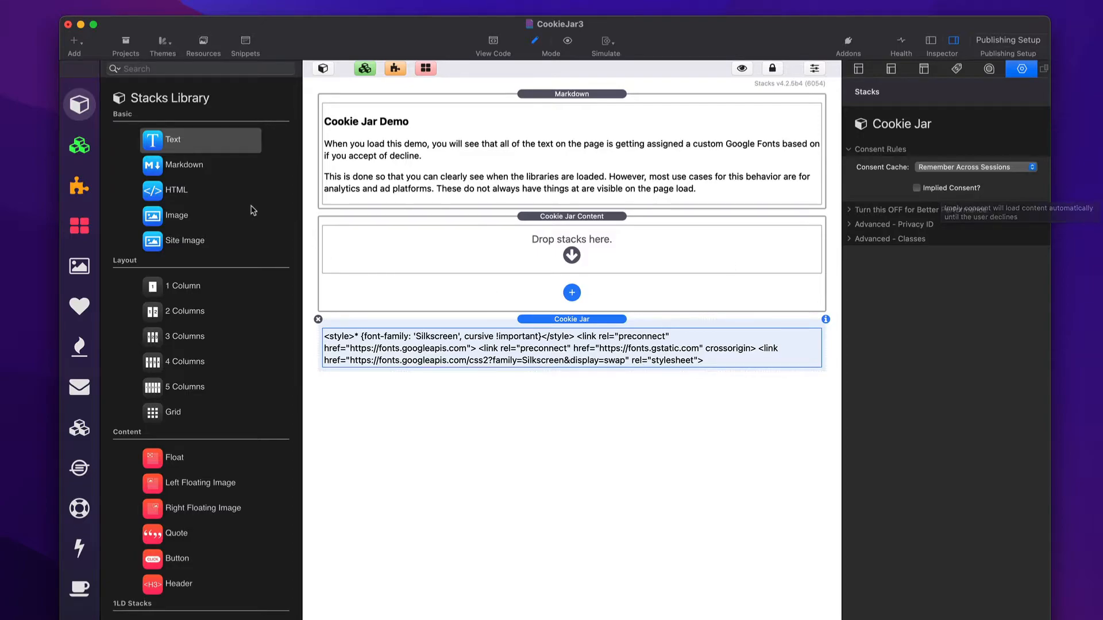
Step: Add a 1 Column stack inside Cookie Jar Content with a color background, 20px padding and rounded corners
{"action": "left_click", "coordinate": [374, 248]}
{"action": "left_click", "coordinate": [169, 287]}
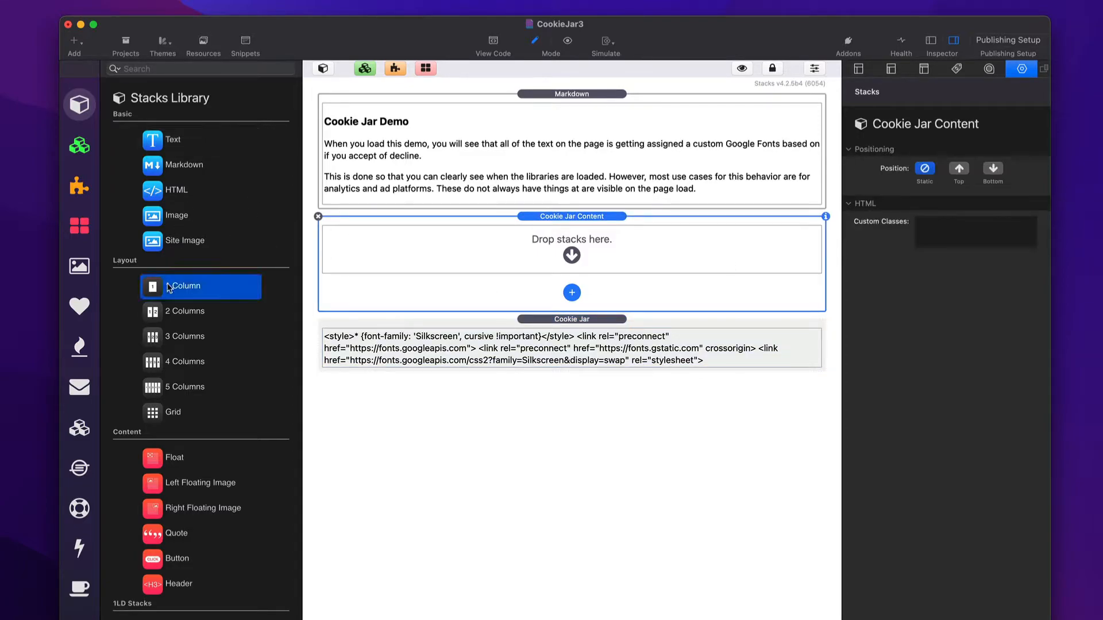
{"action": "left_click_drag", "start_coordinate": [166, 288], "coordinate": [594, 247]}
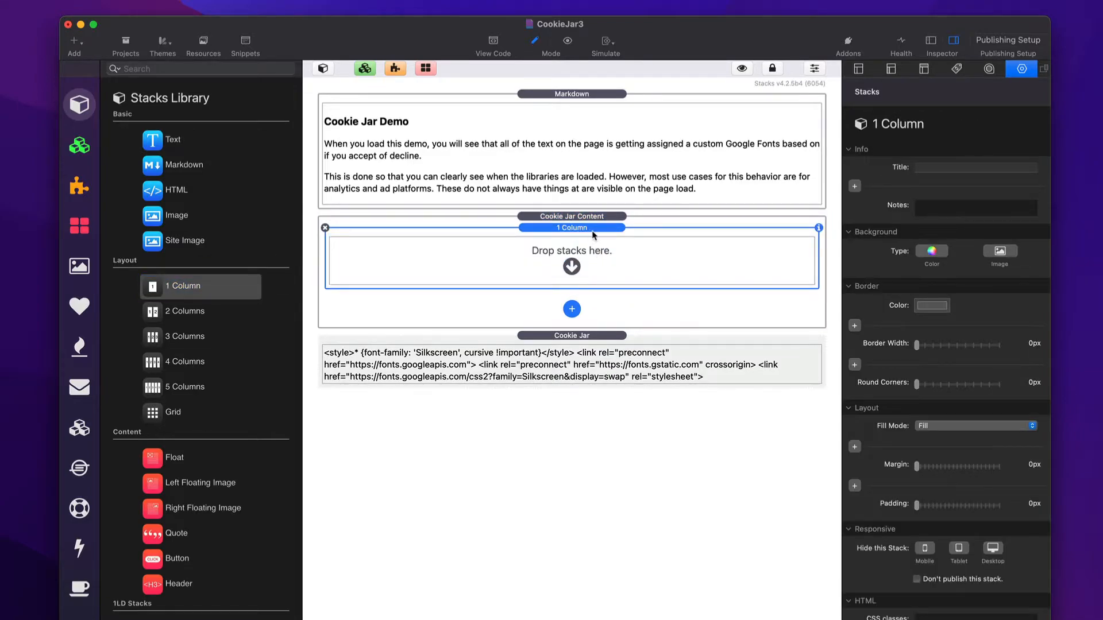
{"action": "left_click", "coordinate": [933, 249]}
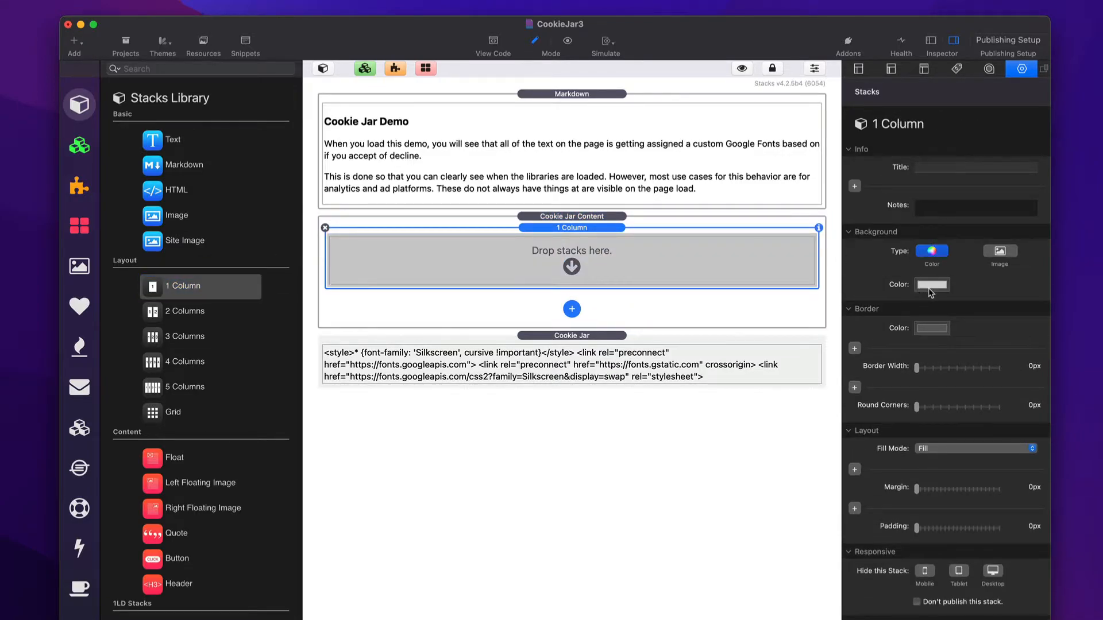
{"action": "left_click_drag", "start_coordinate": [917, 528], "coordinate": [942, 533]}
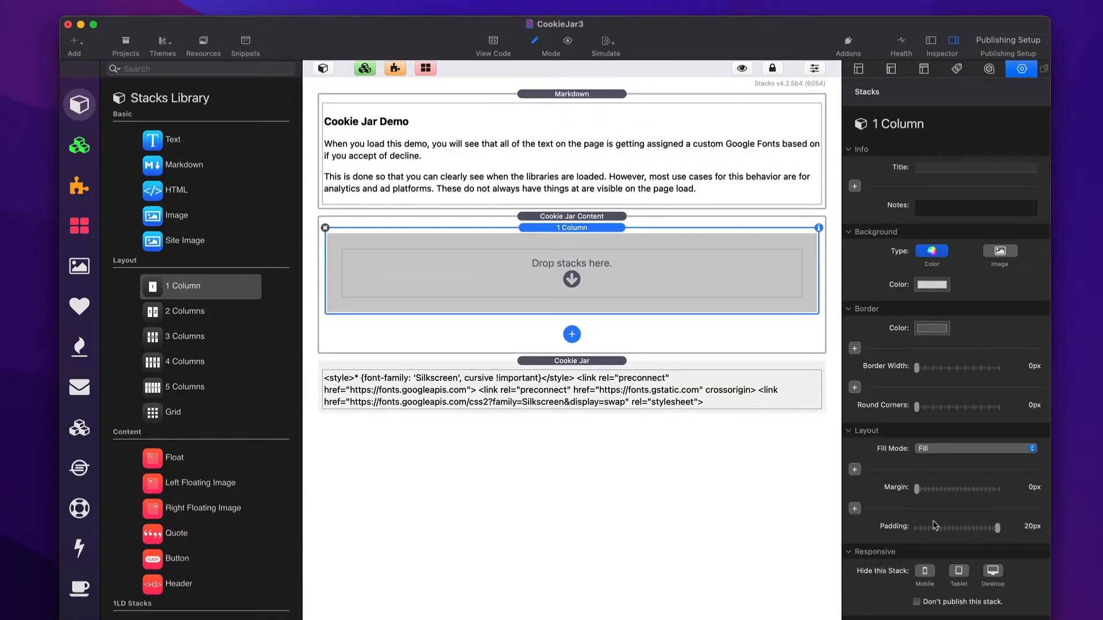
{"action": "left_click_drag", "start_coordinate": [917, 407], "coordinate": [981, 412]}
Step: Add a Markdown stack inside the 1 Column and replace its sample text with the copied "Cookie Jar content message" paragraph
{"action": "left_click_drag", "start_coordinate": [159, 173], "coordinate": [501, 272]}
{"action": "double_click", "coordinate": [505, 278]}
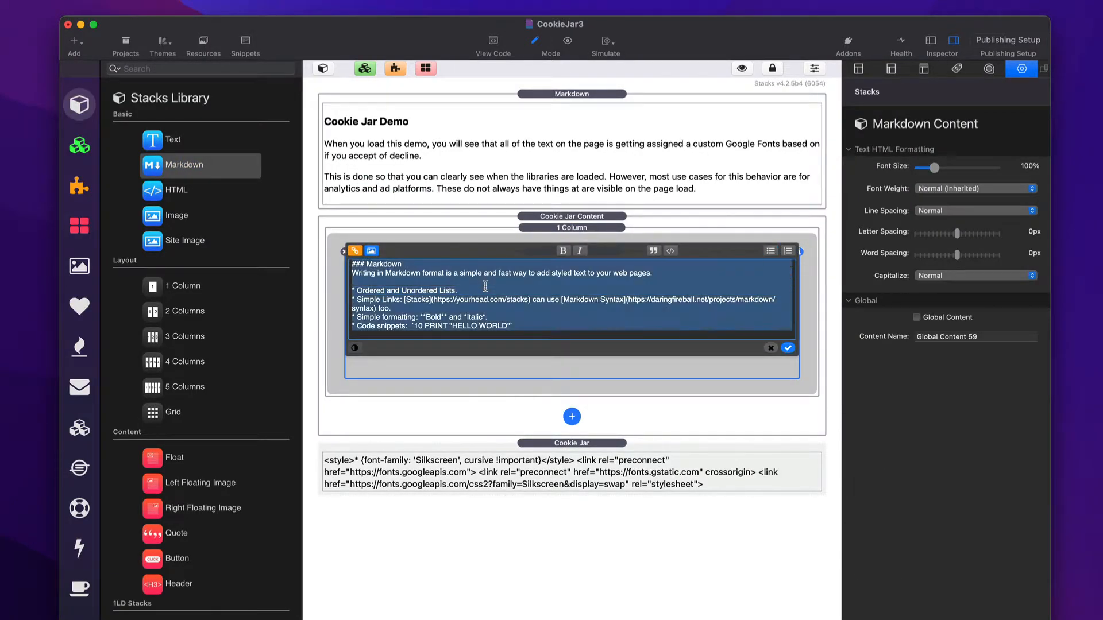
{"action": "key", "text": "BackSpace"}
{"action": "key", "text": "alt+super+c"}
{"action": "key", "text": "Down"}
{"action": "key", "text": "Down"}
{"action": "key", "text": "Return"}
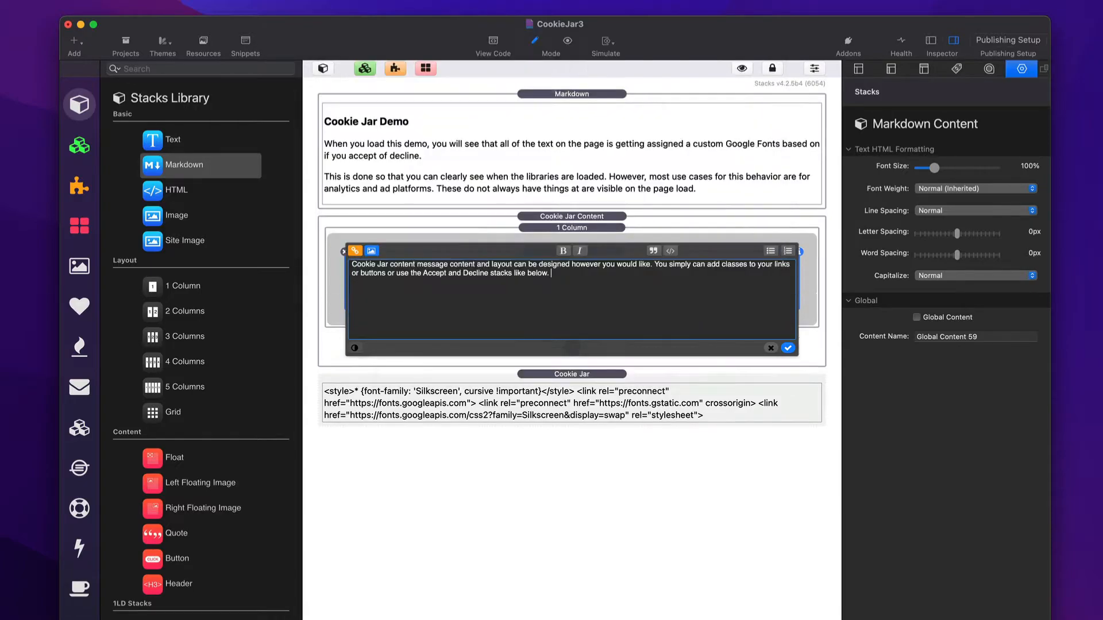
{"action": "left_click", "coordinate": [788, 348]}
Step: Add Cookie Jar Accept and Cookie Jar Decline child stacks to the Cookie Jar Content stack
{"action": "left_click", "coordinate": [573, 348]}
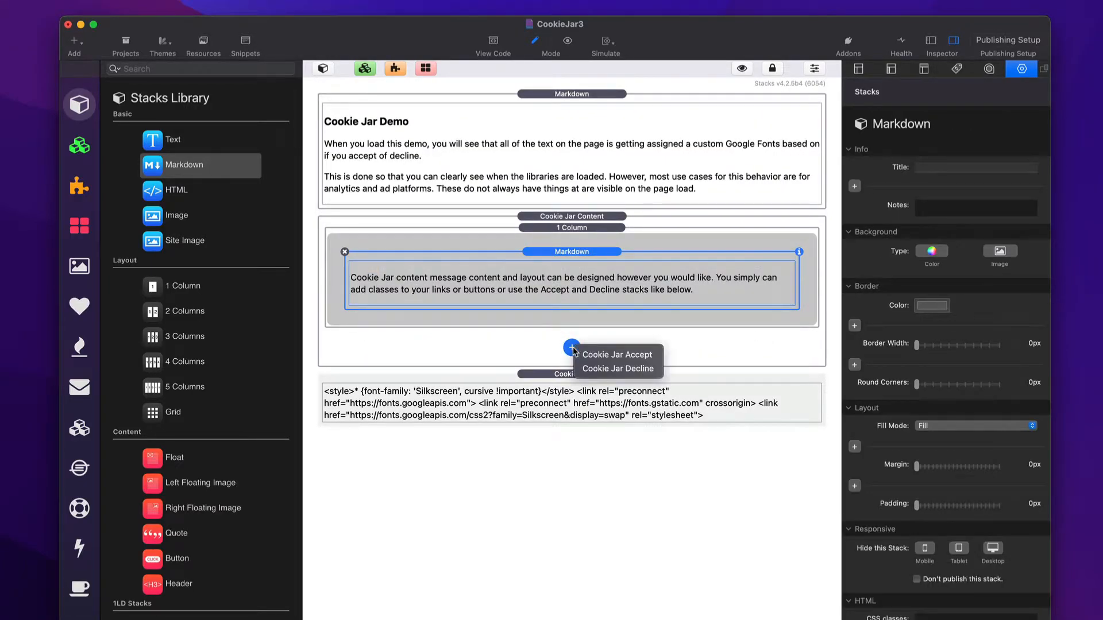
{"action": "left_click", "coordinate": [593, 355]}
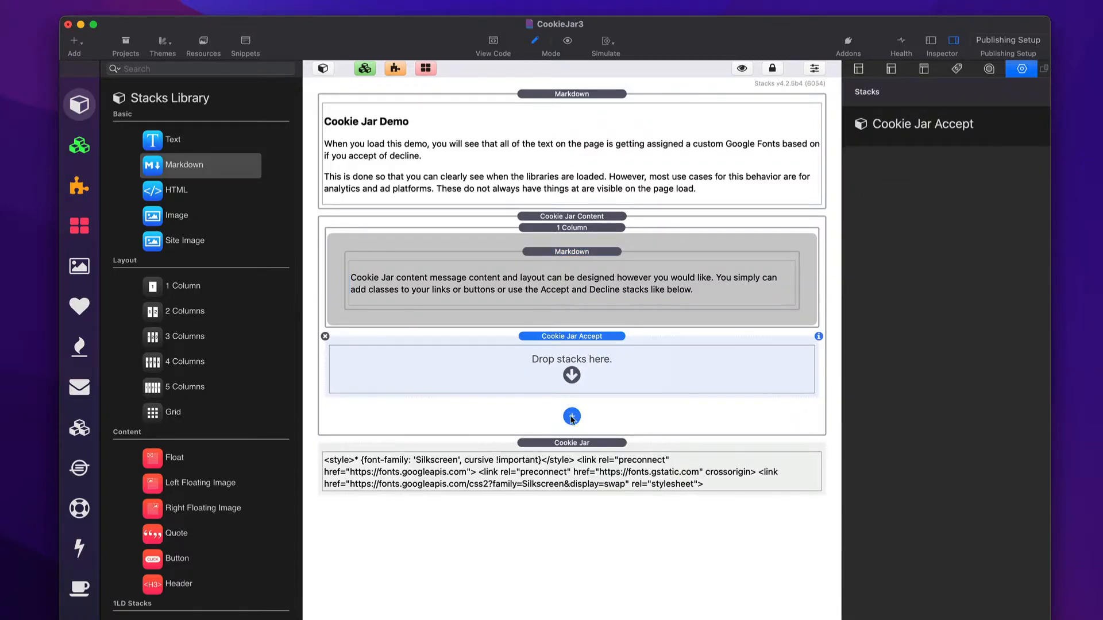
{"action": "left_click", "coordinate": [572, 417]}
{"action": "left_click", "coordinate": [586, 441]}
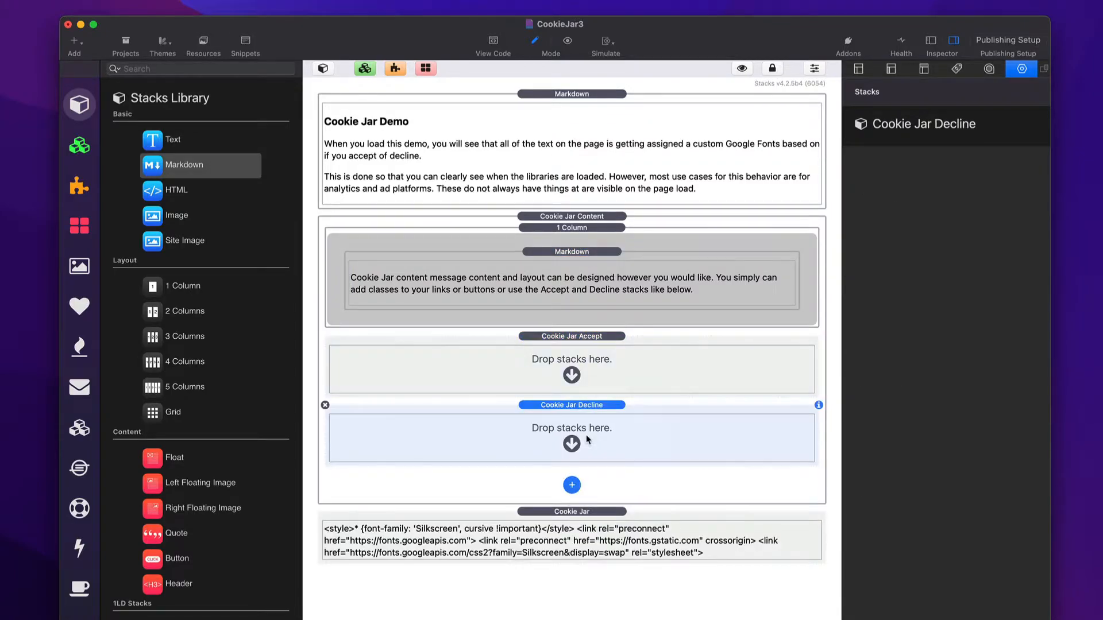
Step: Add a 2 Columns stack under the message Markdown, with Cookie Jar Decline in its left column and Cookie Jar Accept in its right
{"action": "left_click", "coordinate": [572, 338]}
{"action": "mouse_move", "coordinate": [572, 340]}
{"action": "left_mouse_down"}
{"action": "mouse_move", "coordinate": [572, 310]}
{"action": "mouse_move", "coordinate": [571, 322]}
{"action": "left_mouse_up"}
{"action": "left_click_drag", "start_coordinate": [181, 313], "coordinate": [551, 309]}
{"action": "left_click_drag", "start_coordinate": [552, 423], "coordinate": [686, 336]}
{"action": "left_click_drag", "start_coordinate": [571, 506], "coordinate": [405, 356]}
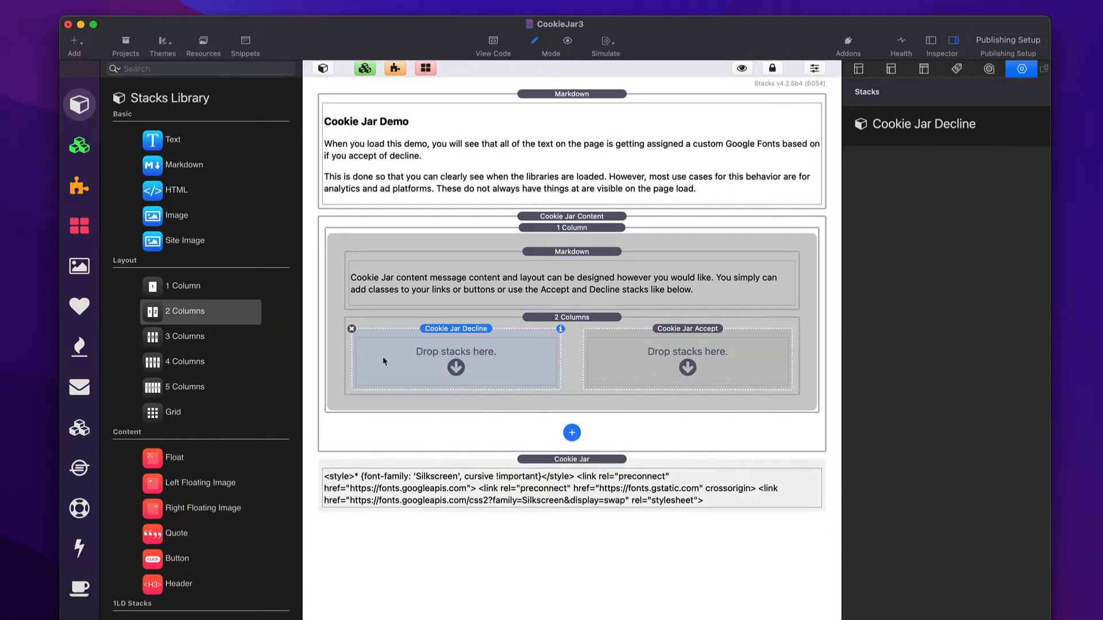
Step: Add a Button stack inside Cookie Jar Decline and label it "Decline"
{"action": "scroll", "coordinate": [171, 430], "scroll_direction": "down", "scroll_amount": 4}
{"action": "left_click_drag", "start_coordinate": [172, 440], "coordinate": [498, 359]}
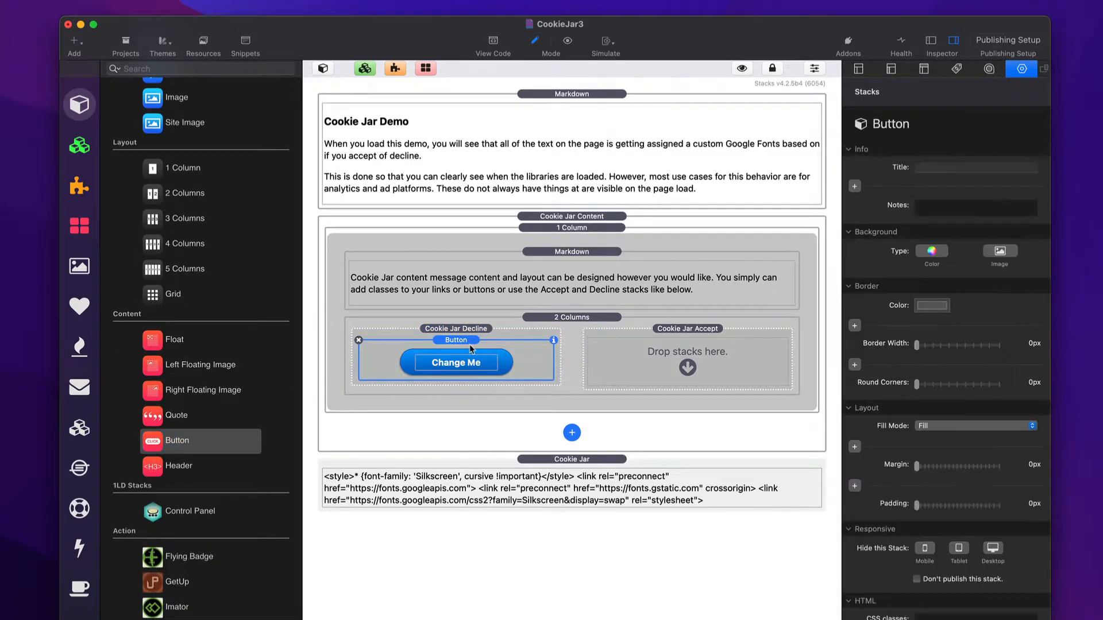
{"action": "double_click", "coordinate": [460, 362]}
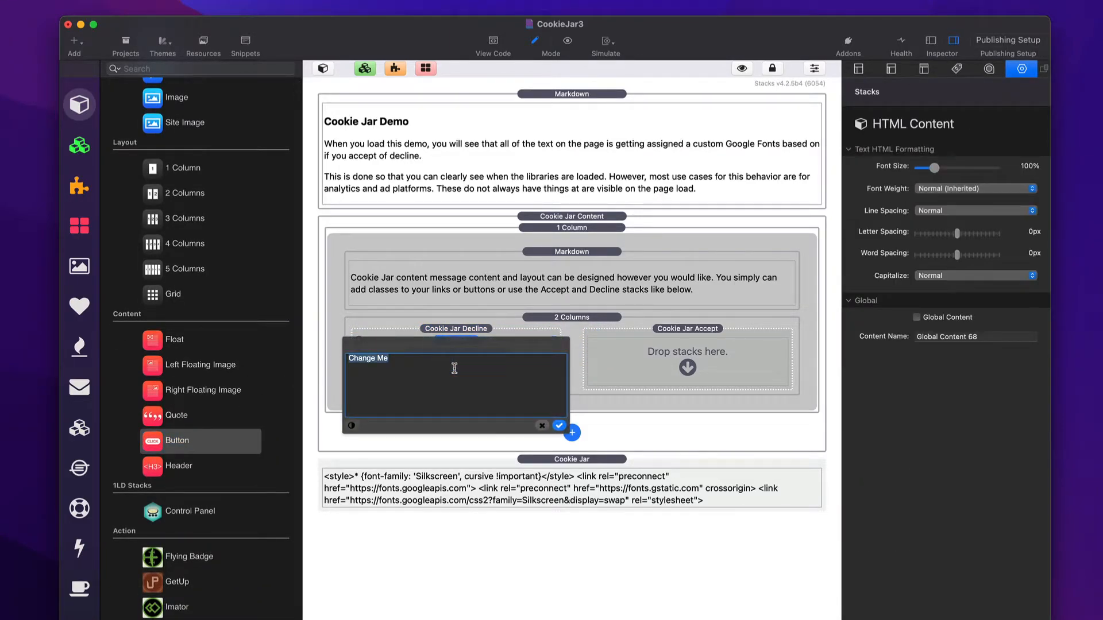
{"action": "type", "text": "Decline"}
{"action": "left_click", "coordinate": [559, 425]}
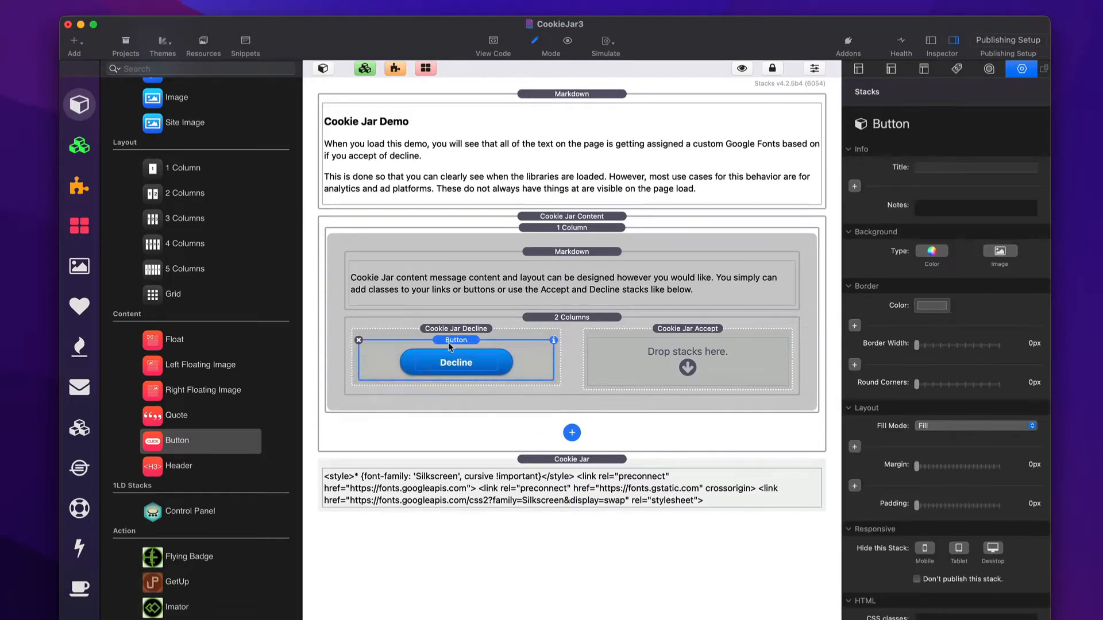
Step: Change the Decline button's color to the red saved swatch
{"action": "scroll", "coordinate": [942, 460], "scroll_direction": "down", "scroll_amount": 5}
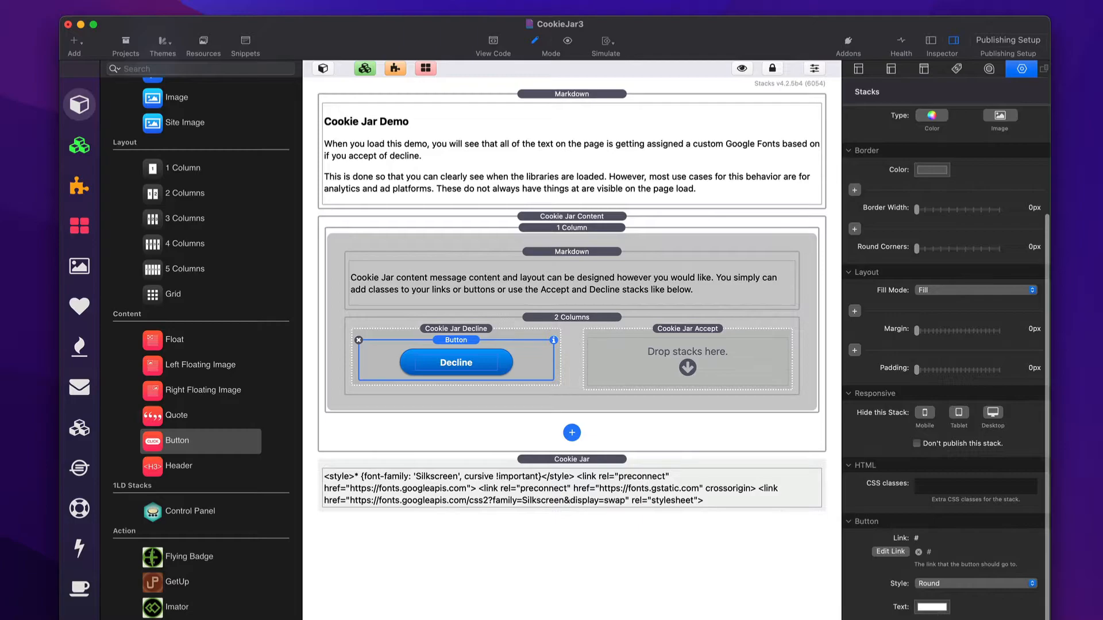
{"action": "left_click", "coordinate": [1026, 436]}
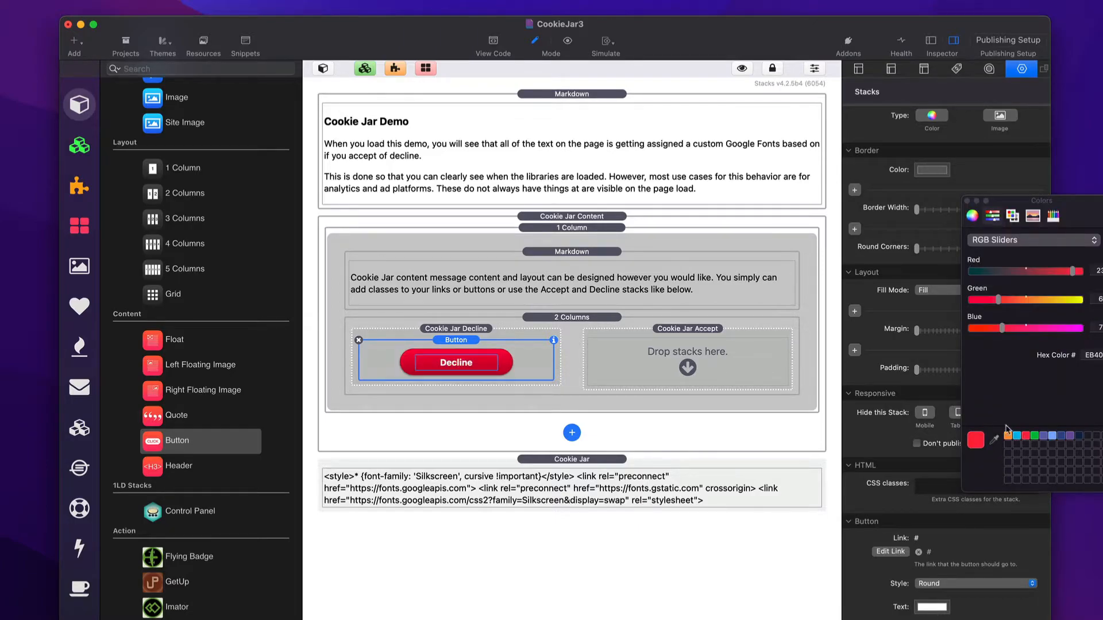
{"action": "left_click", "coordinate": [967, 201]}
Step: Duplicate the Decline button into Cookie Jar Accept and label the copy "Accept"
{"action": "left_click", "coordinate": [665, 363]}
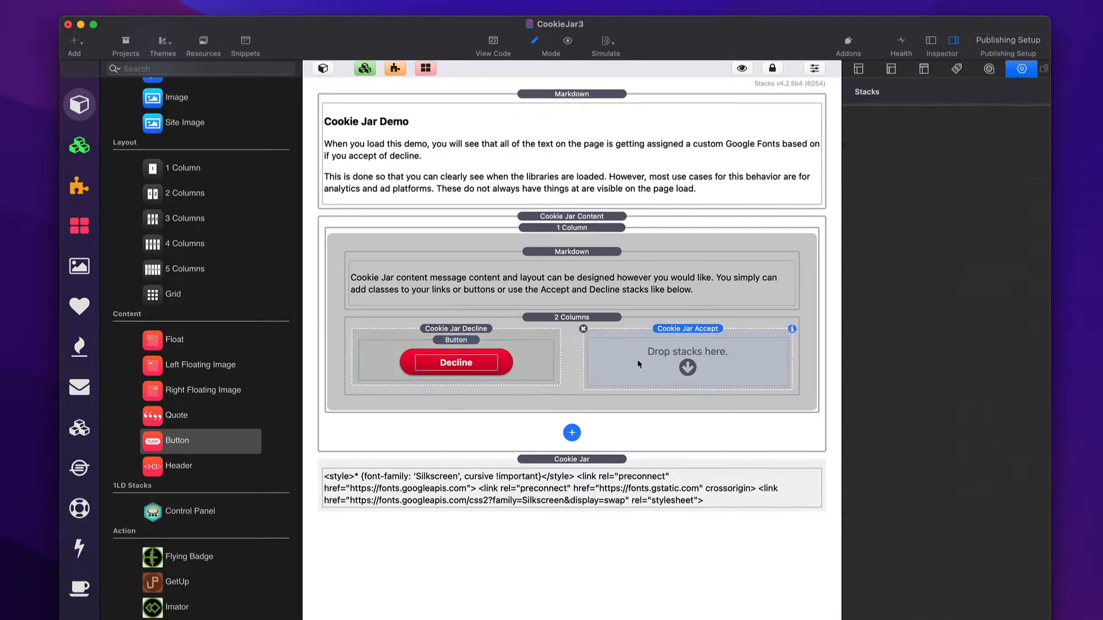
{"action": "left_click_drag", "start_coordinate": [458, 339], "coordinate": [697, 359]}
{"action": "double_click", "coordinate": [695, 359]}
{"action": "key", "text": "super+a"}
{"action": "type", "text": "A"}
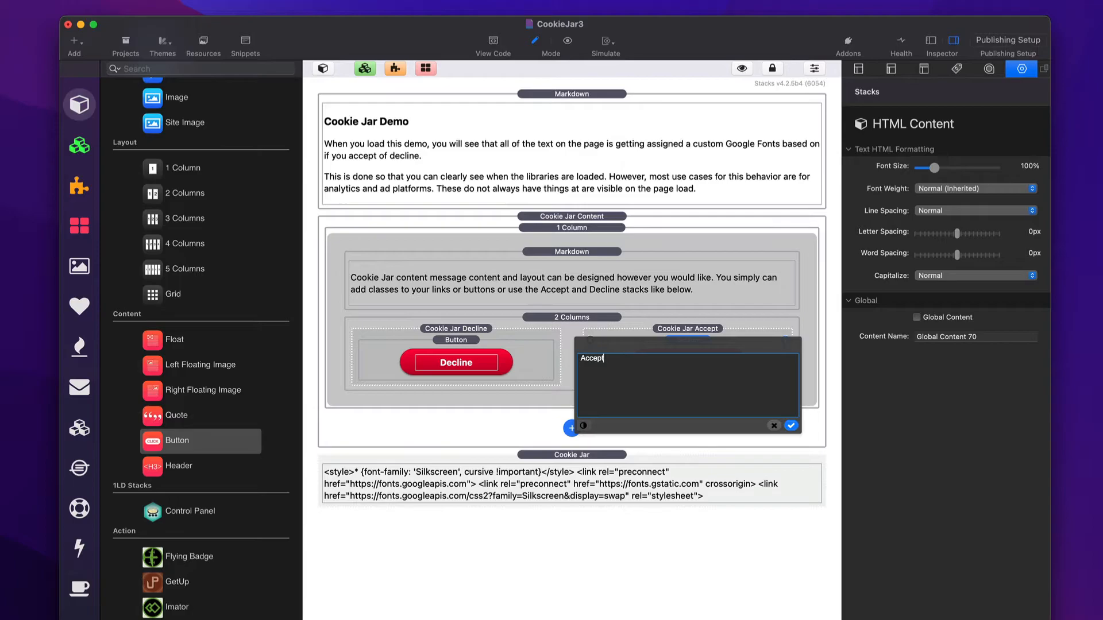
{"action": "left_click", "coordinate": [791, 426]}
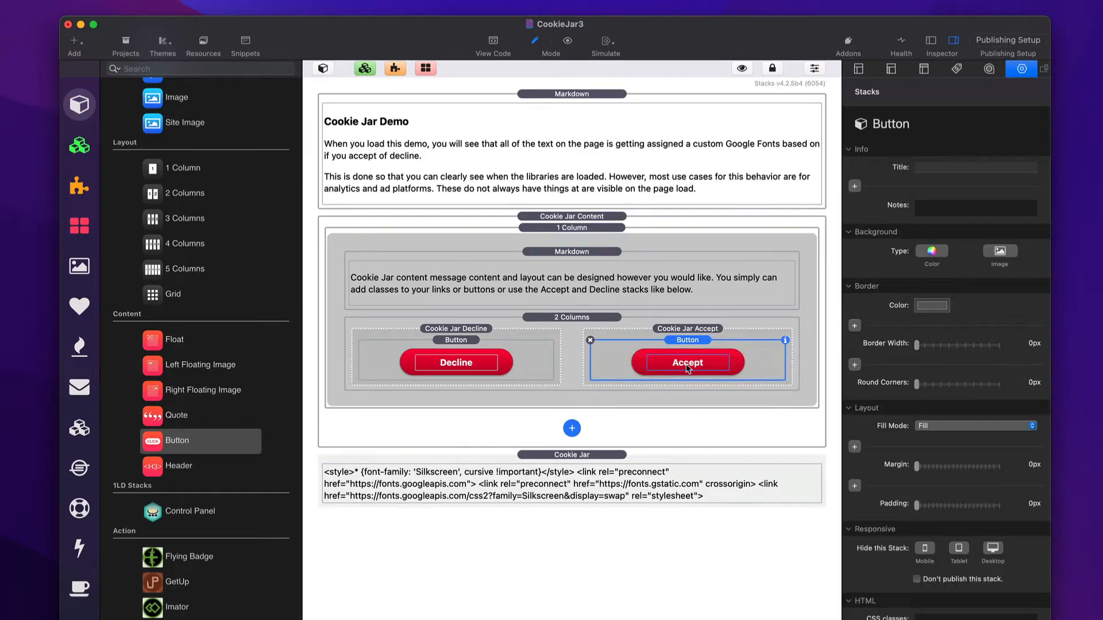
Step: Change the Accept button's color to the green saved swatch
{"action": "scroll", "coordinate": [979, 576], "scroll_direction": "down", "scroll_amount": 5}
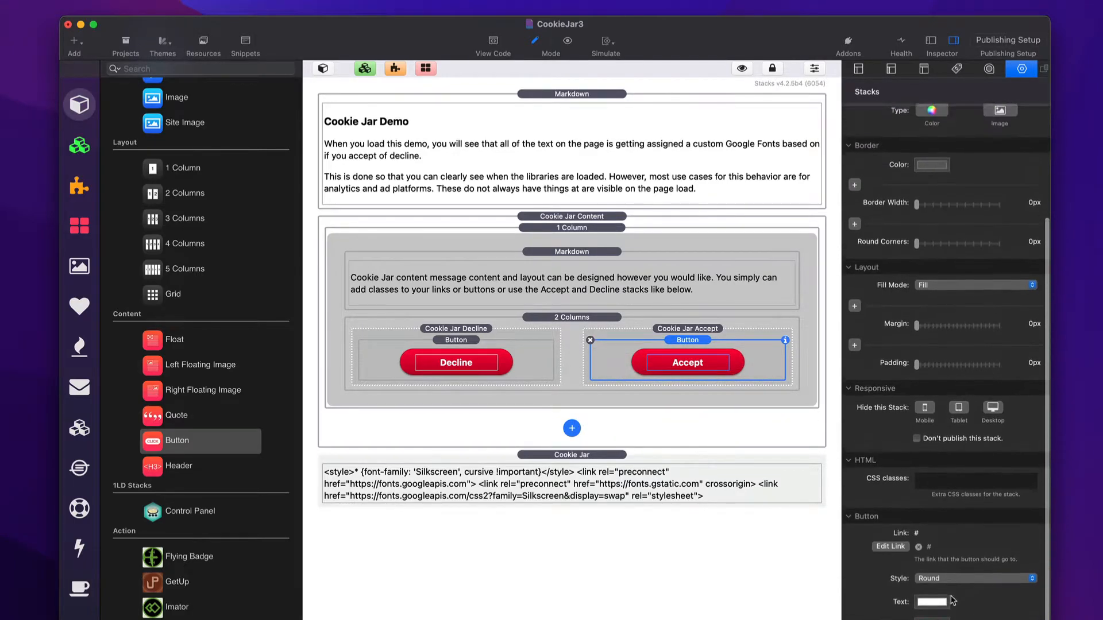
{"action": "left_click", "coordinate": [931, 606]}
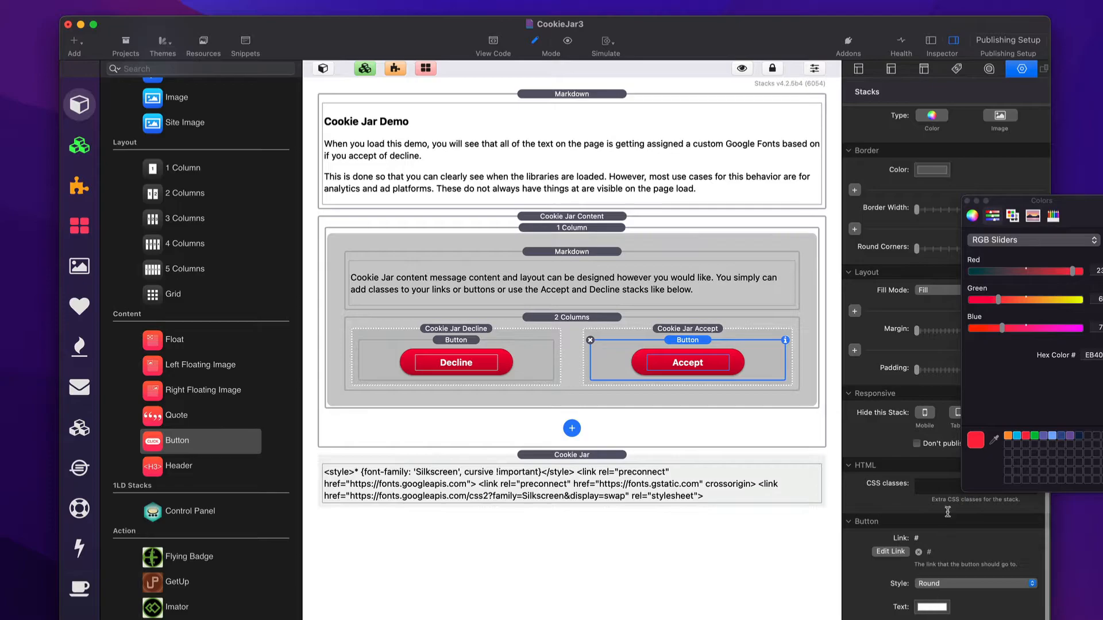
{"action": "left_click", "coordinate": [1036, 437]}
{"action": "left_click", "coordinate": [967, 201]}
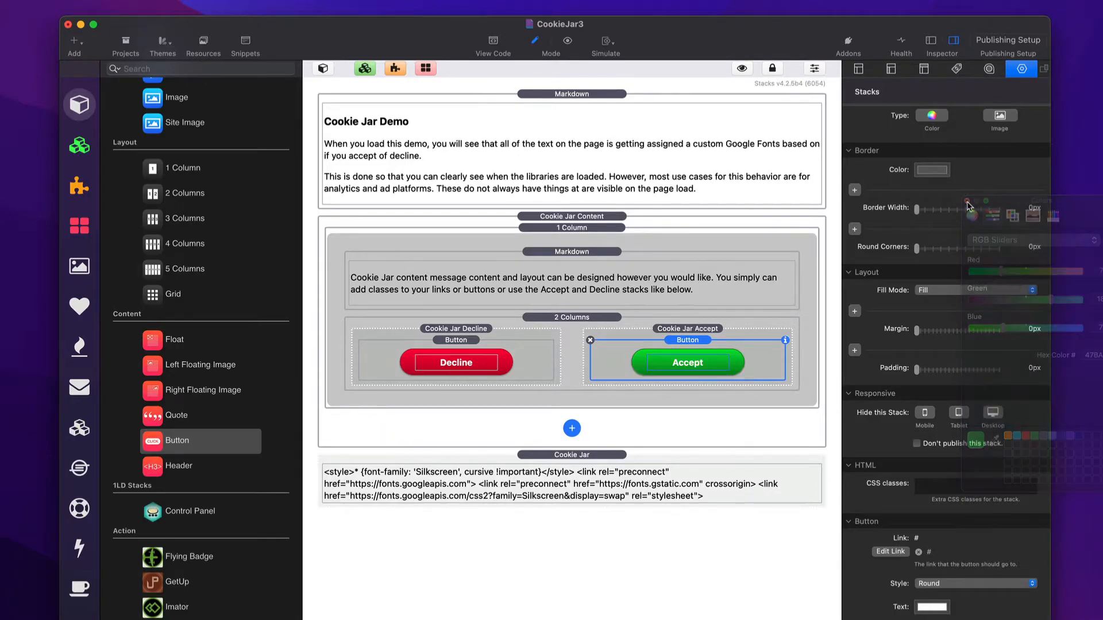
Step: Preview the page, examine the demo text and test the Accept button
{"action": "left_click", "coordinate": [595, 255]}
{"action": "left_click", "coordinate": [583, 230]}
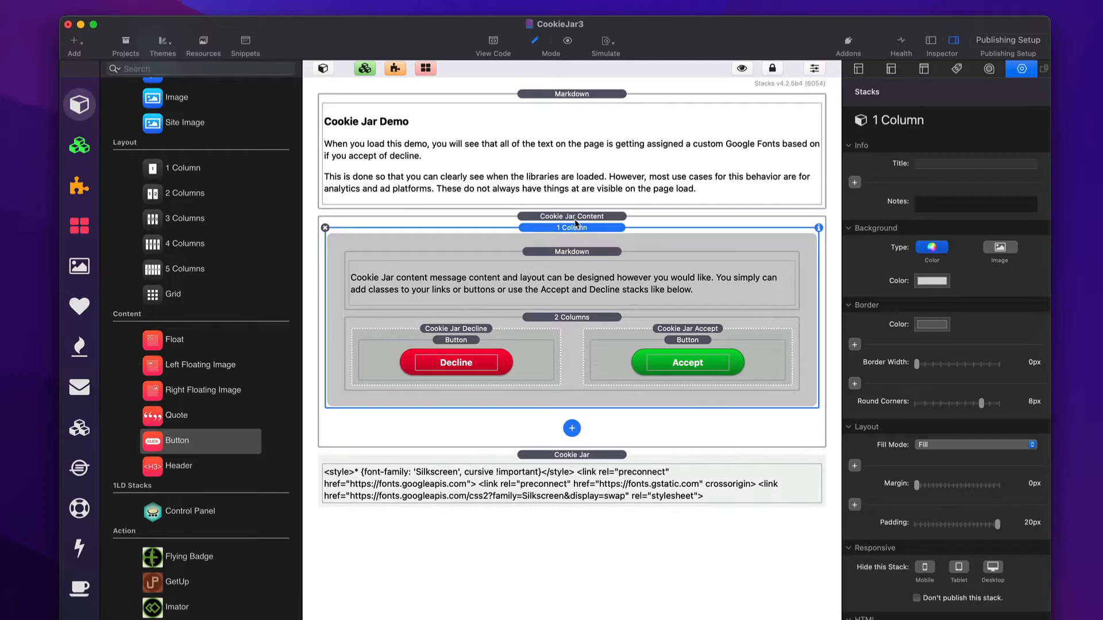
{"action": "left_click", "coordinate": [576, 217]}
{"action": "left_click", "coordinate": [571, 457]}
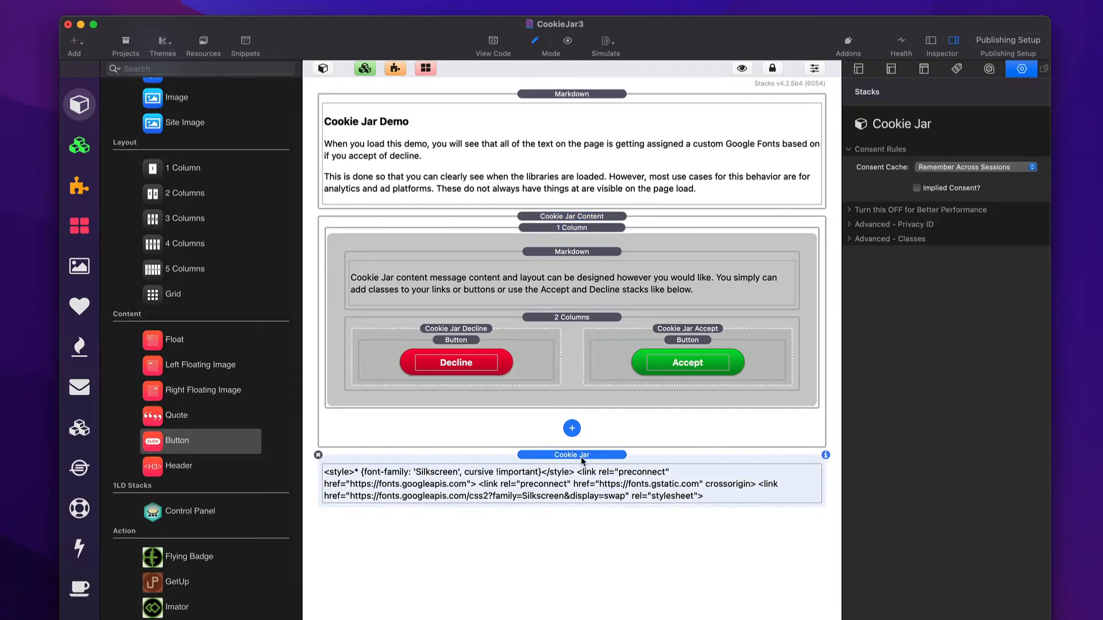
{"action": "key", "text": "super+r"}
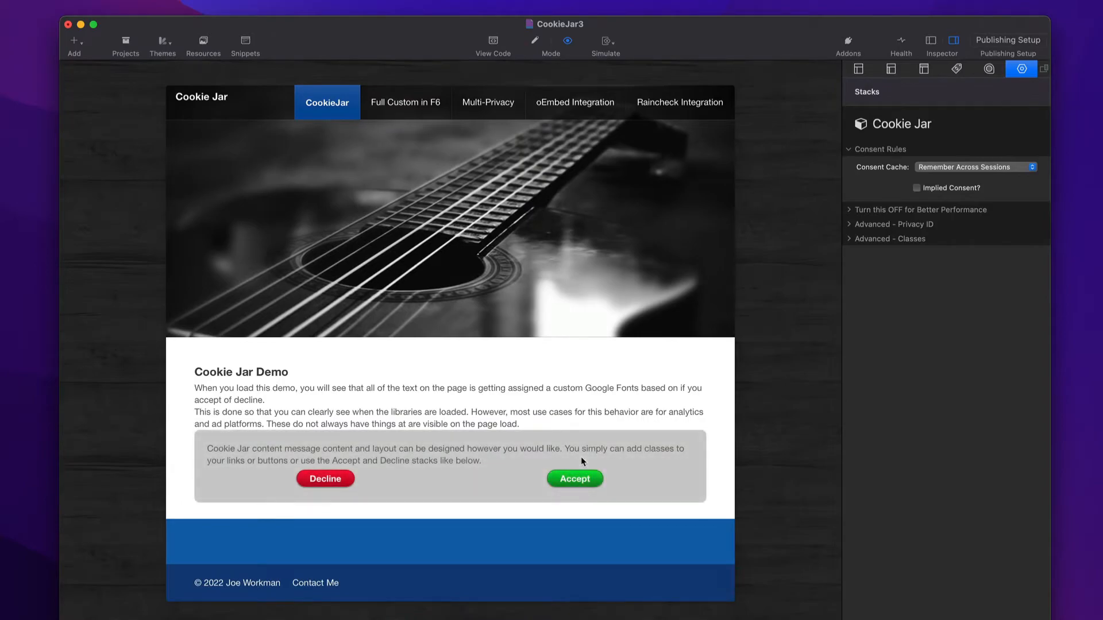
{"action": "left_click_drag", "start_coordinate": [194, 371], "coordinate": [543, 424]}
{"action": "left_click", "coordinate": [543, 424]}
{"action": "left_click", "coordinate": [571, 480]}
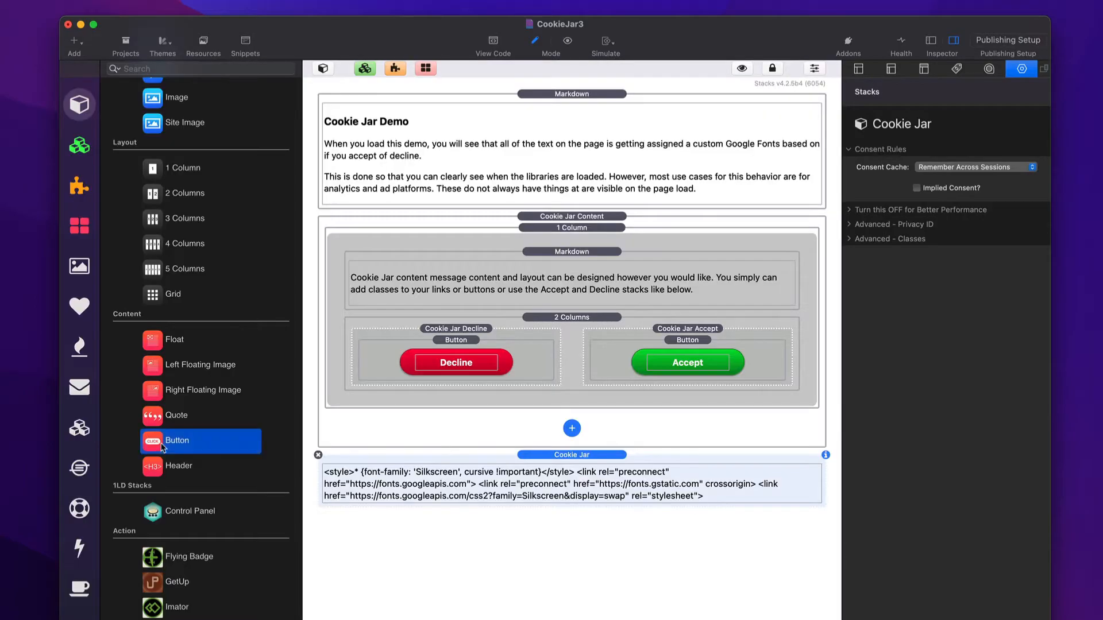
Step: Add a Button stack between the demo Markdown and Cookie Jar Content, and label it "Clear"
{"action": "left_click_drag", "start_coordinate": [161, 442], "coordinate": [615, 201]}
{"action": "double_click", "coordinate": [579, 239]}
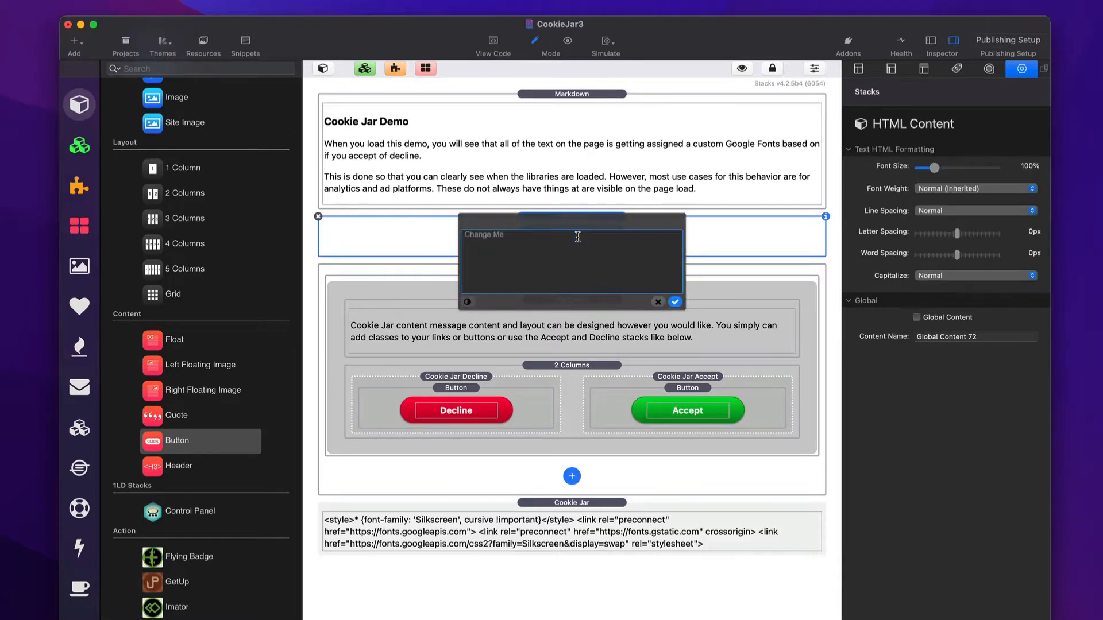
{"action": "type", "text": "Clear"}
{"action": "left_click", "coordinate": [675, 301]}
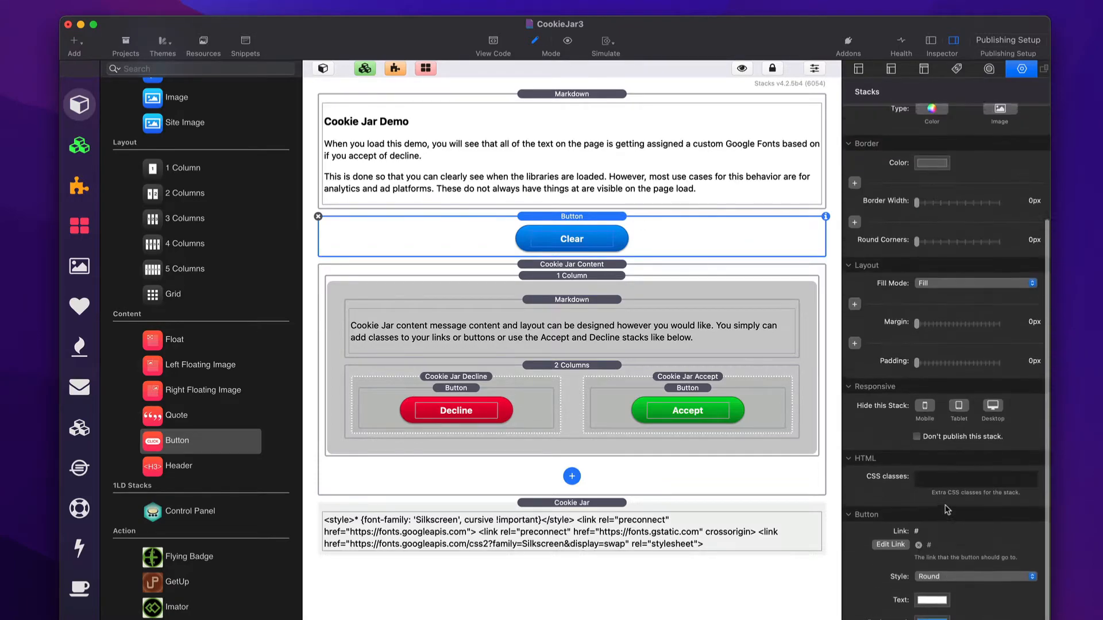
Step: Copy the Clear class "cookiejar-clear" from the Cookie Jar stack's advanced classes and paste it into the Clear button's CSS classes
{"action": "left_click", "coordinate": [586, 503]}
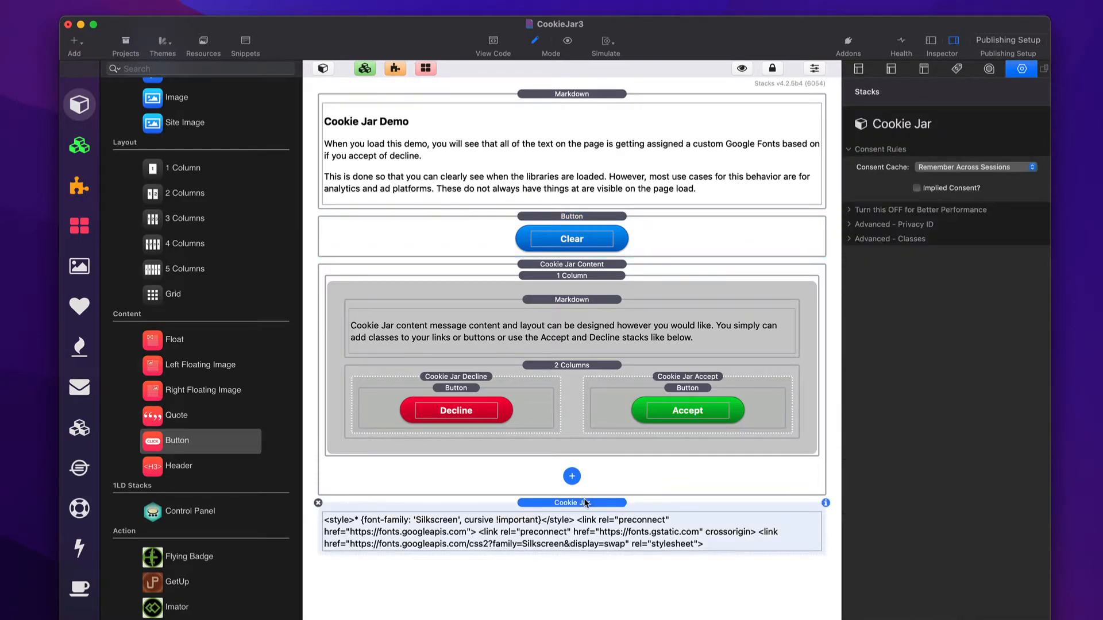
{"action": "left_click", "coordinate": [851, 240]}
{"action": "triple_click", "coordinate": [985, 296]}
{"action": "key", "text": "super+c"}
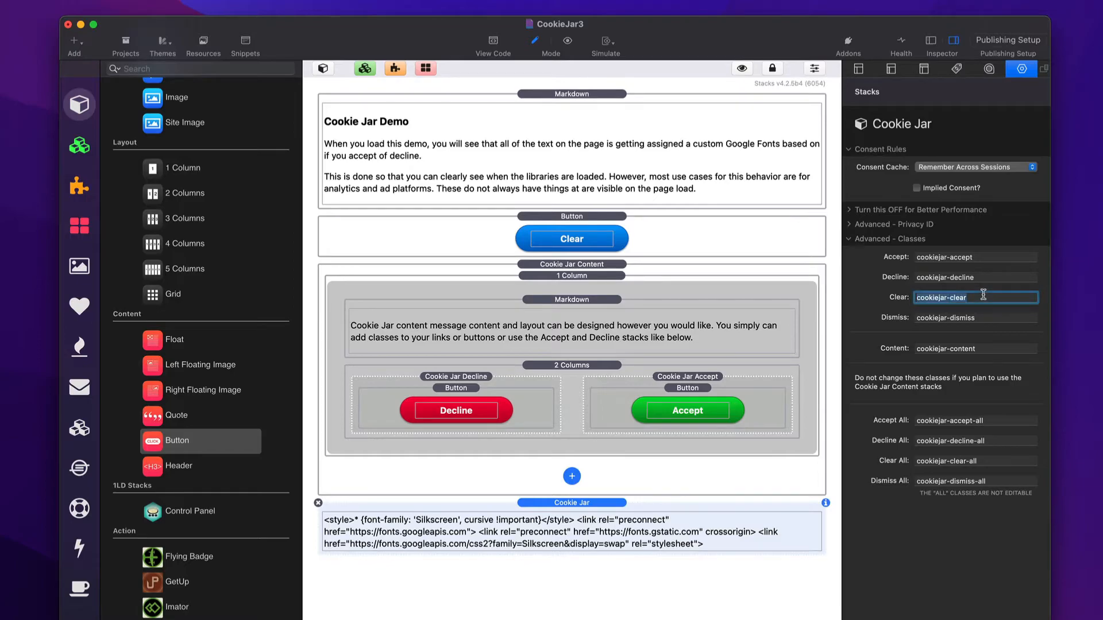
{"action": "left_click", "coordinate": [850, 239]}
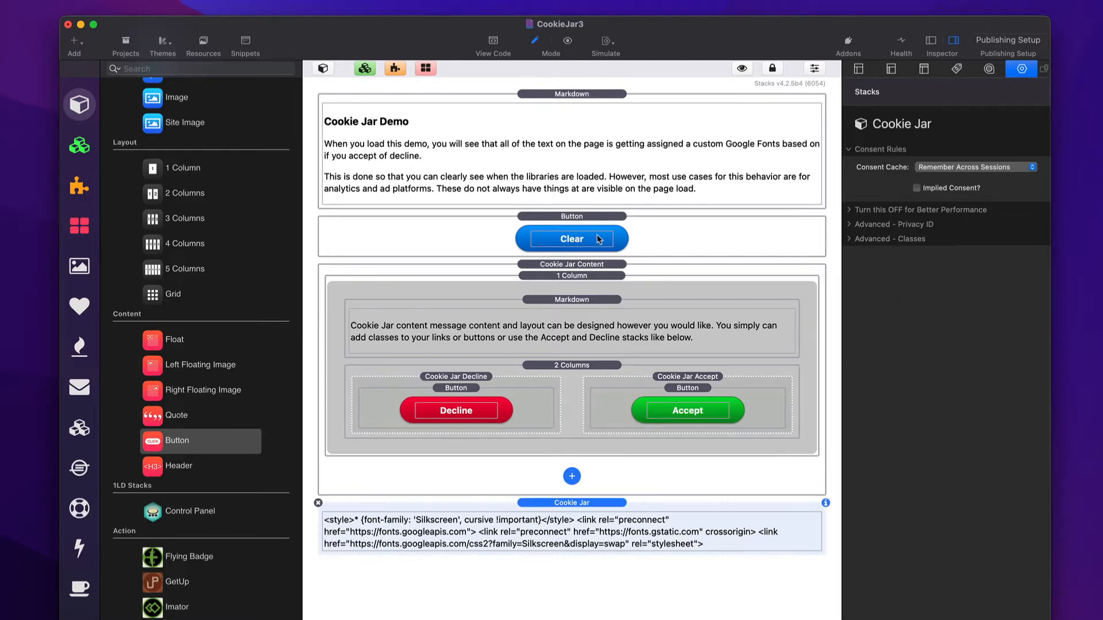
{"action": "left_click", "coordinate": [631, 225]}
{"action": "left_click", "coordinate": [931, 616]}
{"action": "key", "text": "super+v"}
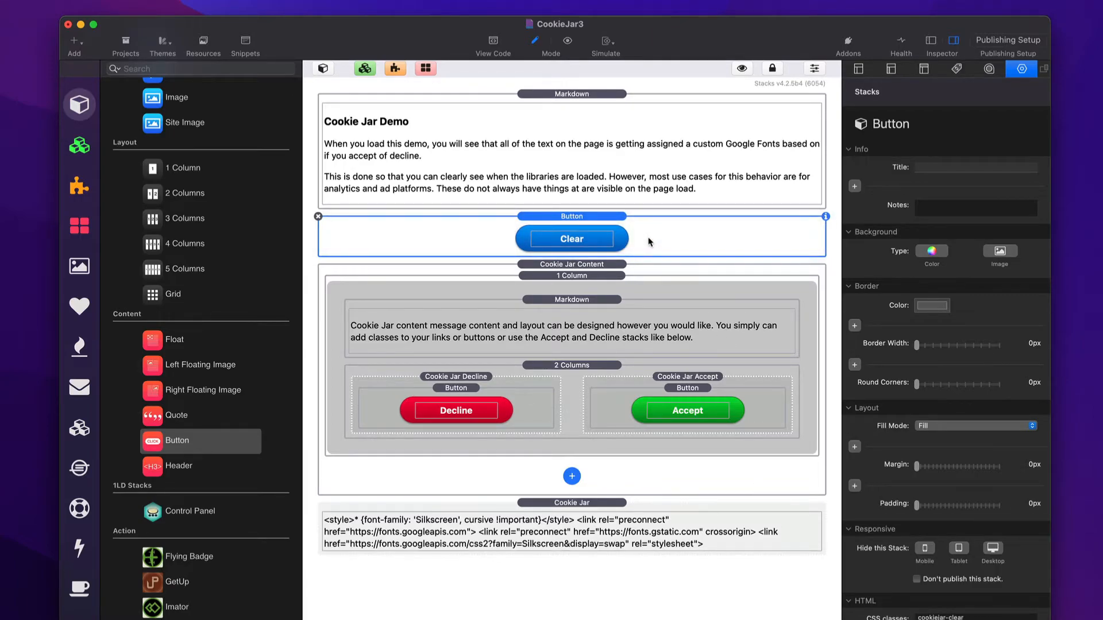
Step: Preview the page, test the Clear and Decline buttons, and reload to examine the demo text's font
{"action": "key", "text": "super+r"}
{"action": "left_click", "coordinate": [459, 448]}
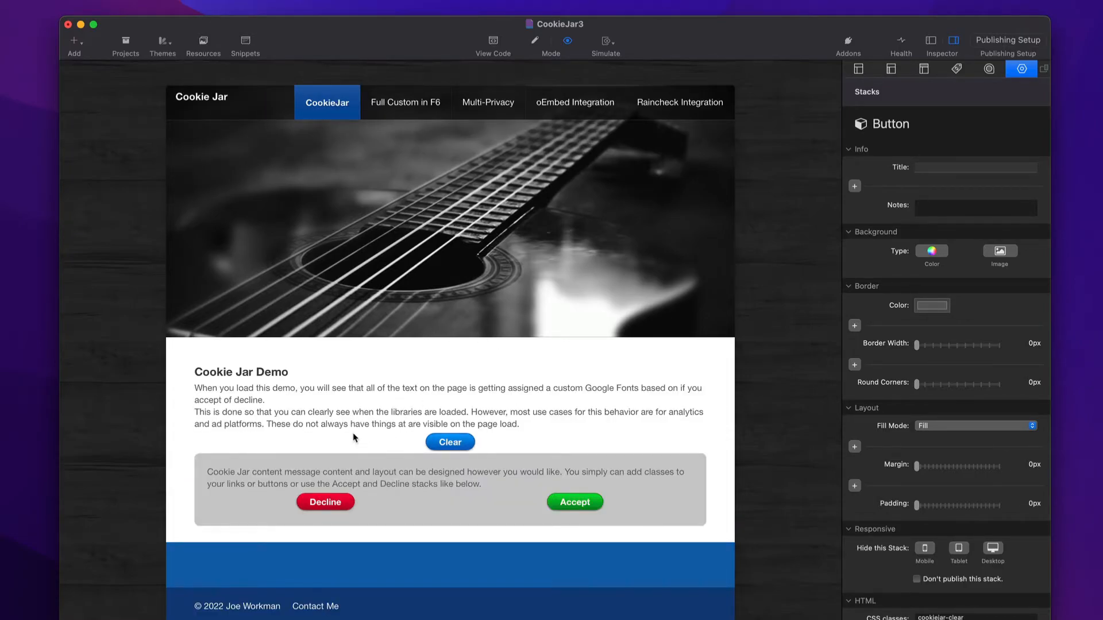
{"action": "left_click", "coordinate": [330, 504]}
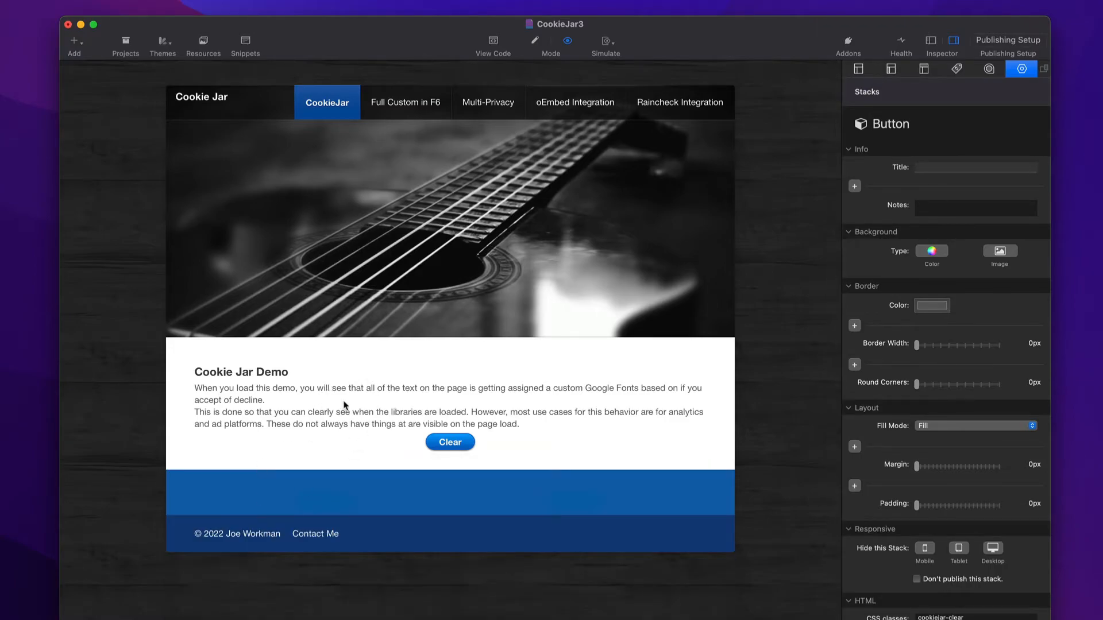
{"action": "key", "text": "super+r"}
{"action": "key", "text": "super+r"}
{"action": "left_click_drag", "start_coordinate": [194, 374], "coordinate": [388, 413]}
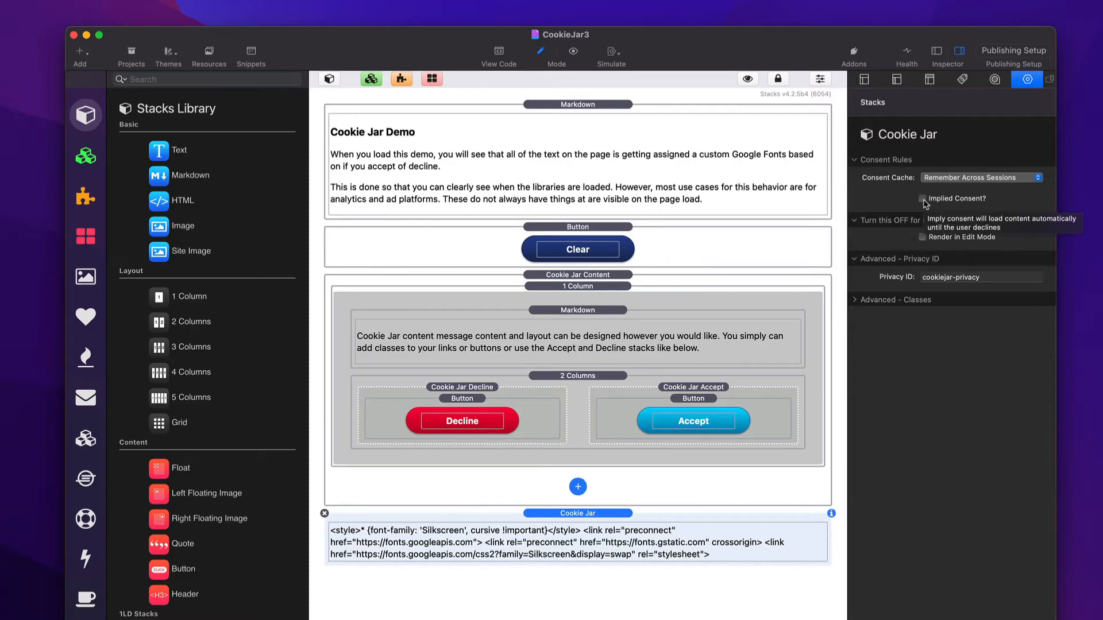
Step: Enable Implied Consent on the Cookie Jar stack and test declining consent in the page preview
{"action": "left_click", "coordinate": [942, 201]}
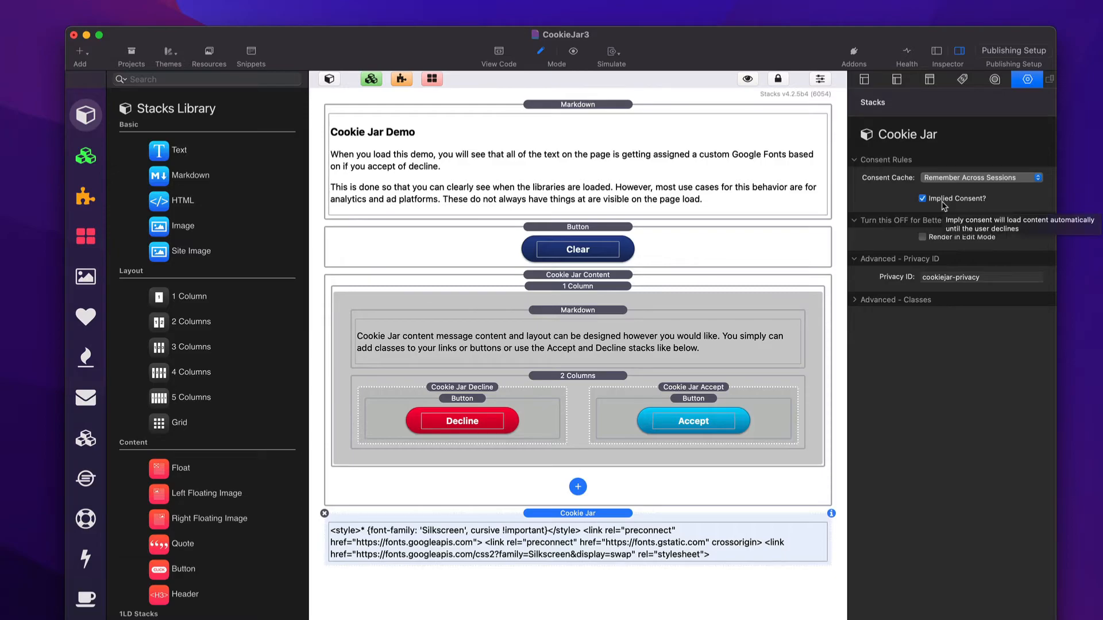
{"action": "key", "text": "super+r"}
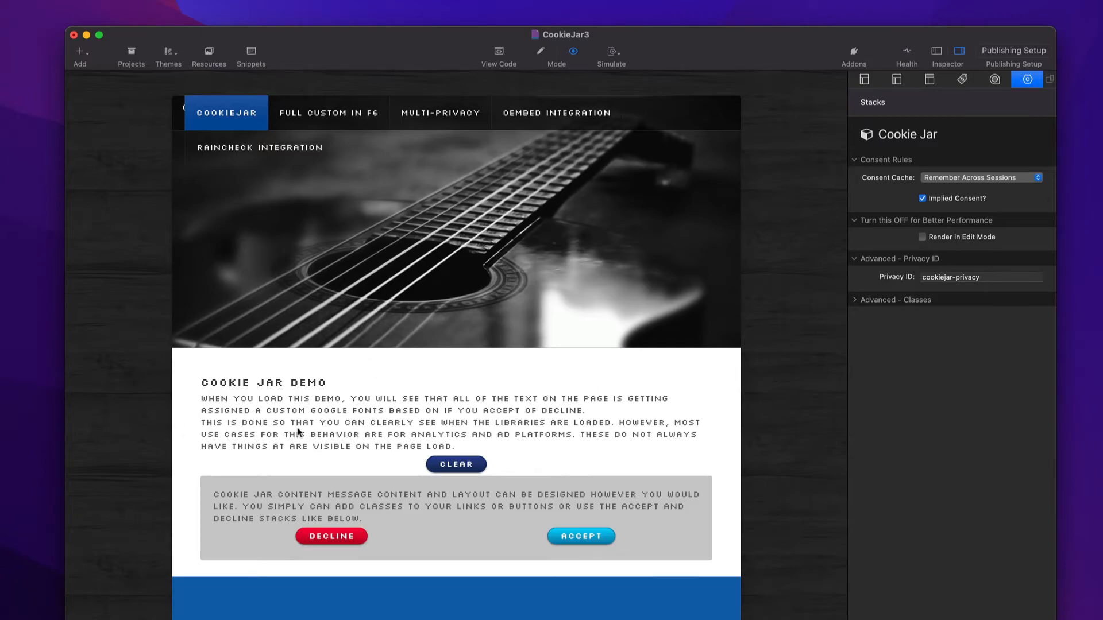
{"action": "left_click", "coordinate": [337, 539]}
{"action": "left_click_drag", "start_coordinate": [199, 385], "coordinate": [621, 432]}
{"action": "left_click", "coordinate": [620, 435]}
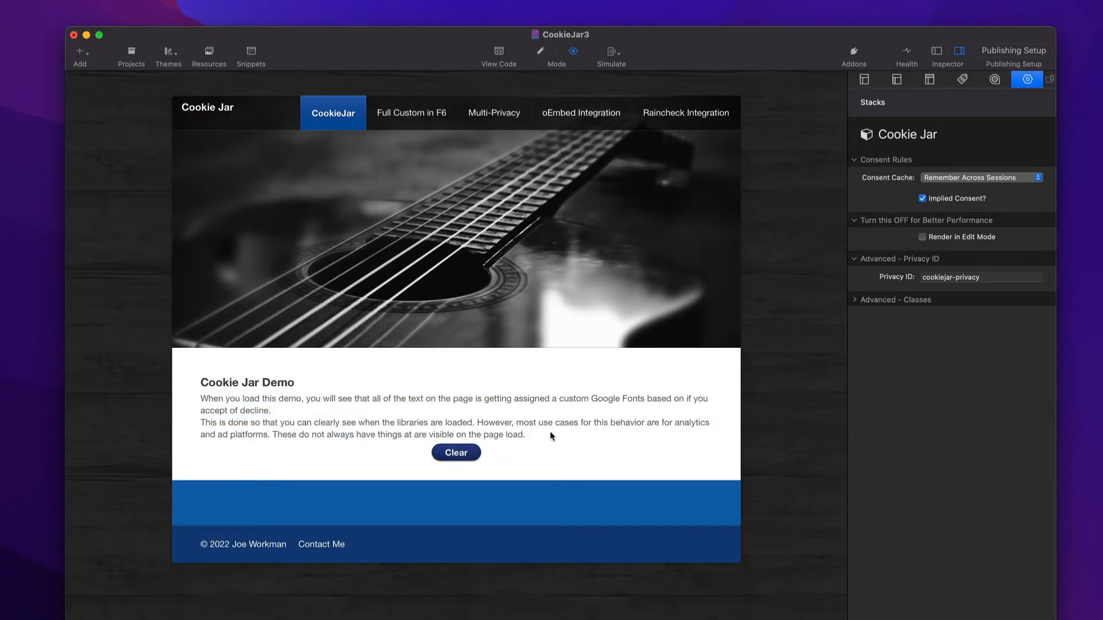
{"action": "left_click_drag", "start_coordinate": [553, 437], "coordinate": [164, 382]}
{"action": "left_click", "coordinate": [266, 382]}
{"action": "key", "text": "super+shift+p"}
Step: Set the Cookie Jar Content stack's position to Bottom and check its placement in the page preview
{"action": "left_click", "coordinate": [603, 281]}
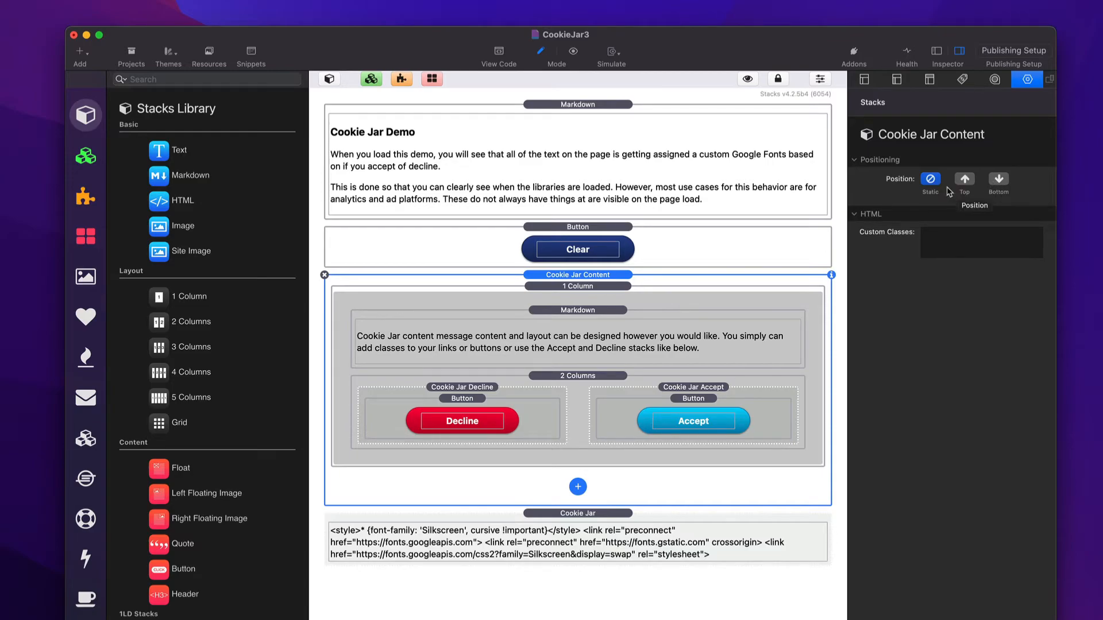
{"action": "left_click", "coordinate": [999, 181]}
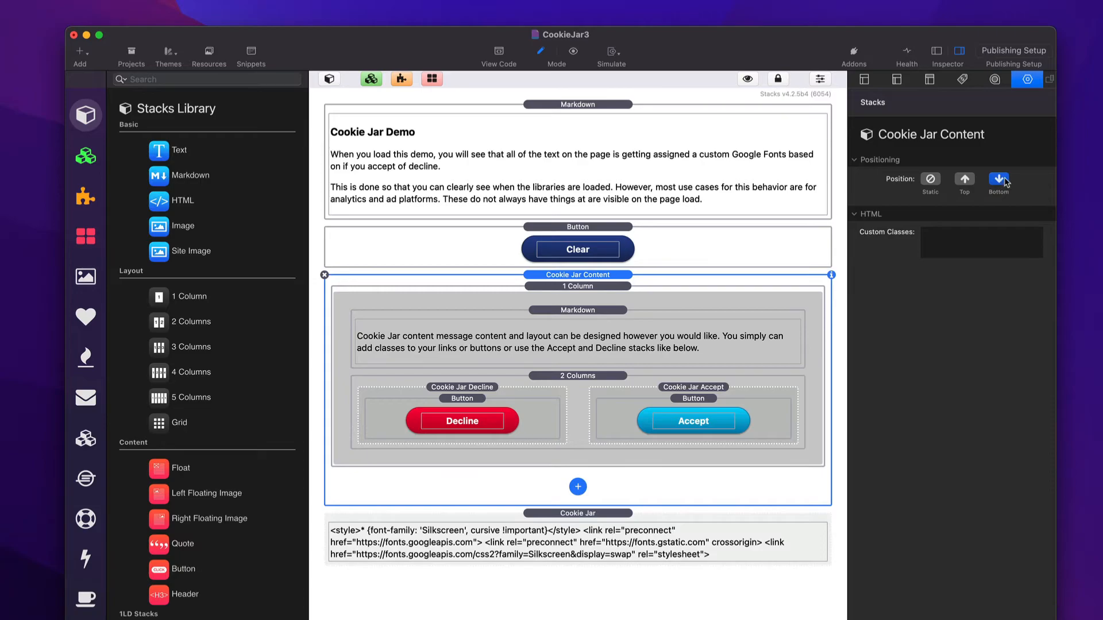
{"action": "key", "text": "super+r"}
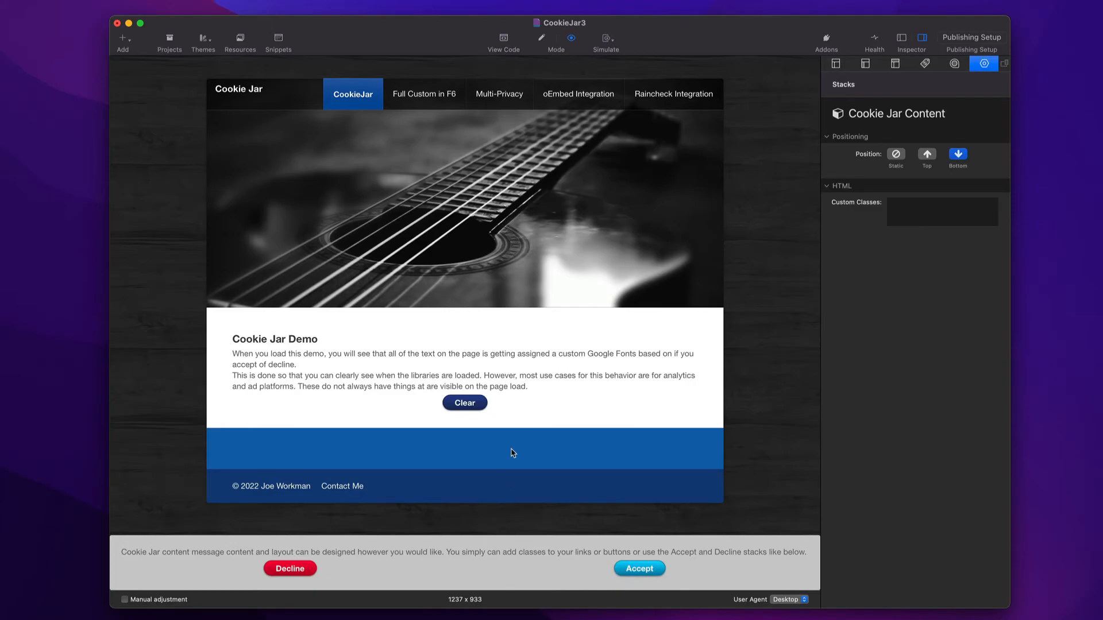
{"action": "key", "text": "super+r"}
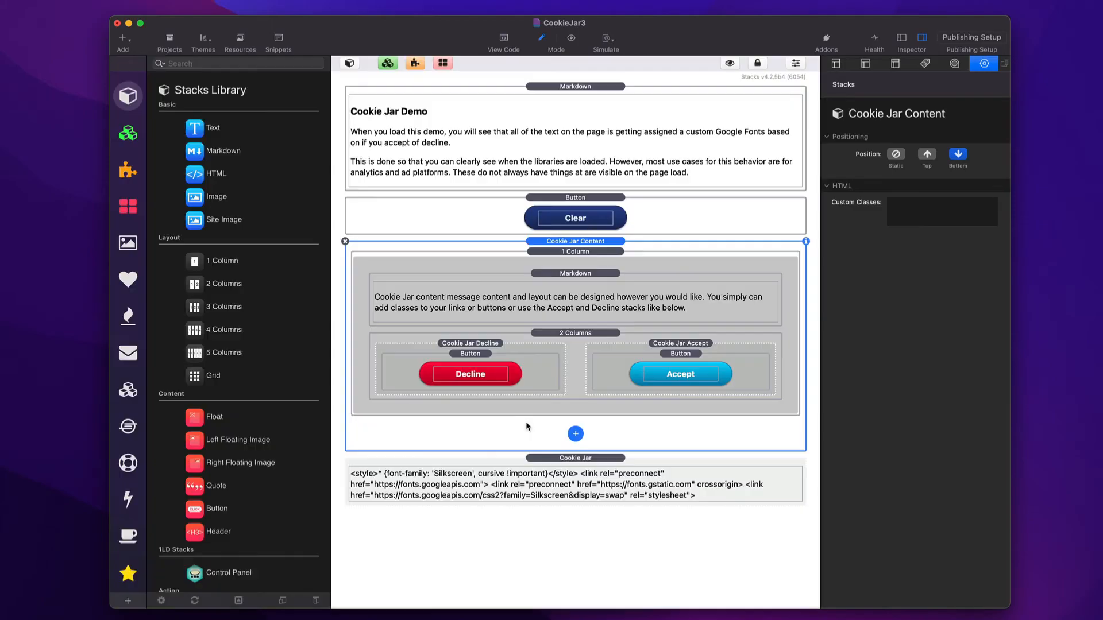
Step: Open the Multi-Facet Privacy demo page in preview to examine its multiple Cookie Jar banners
{"action": "left_click", "coordinate": [581, 333]}
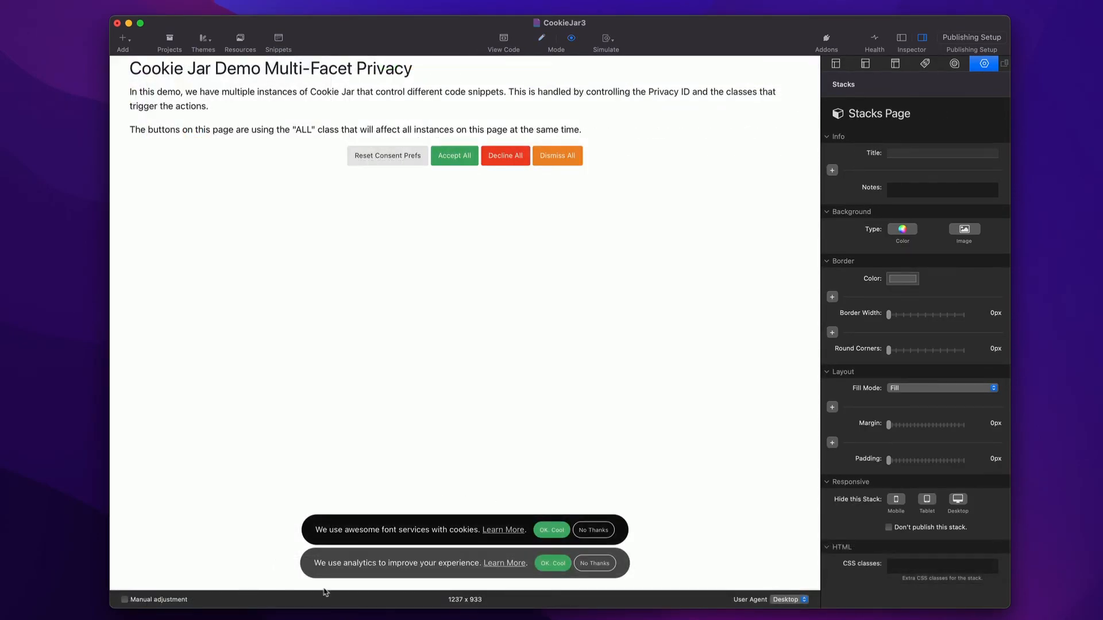